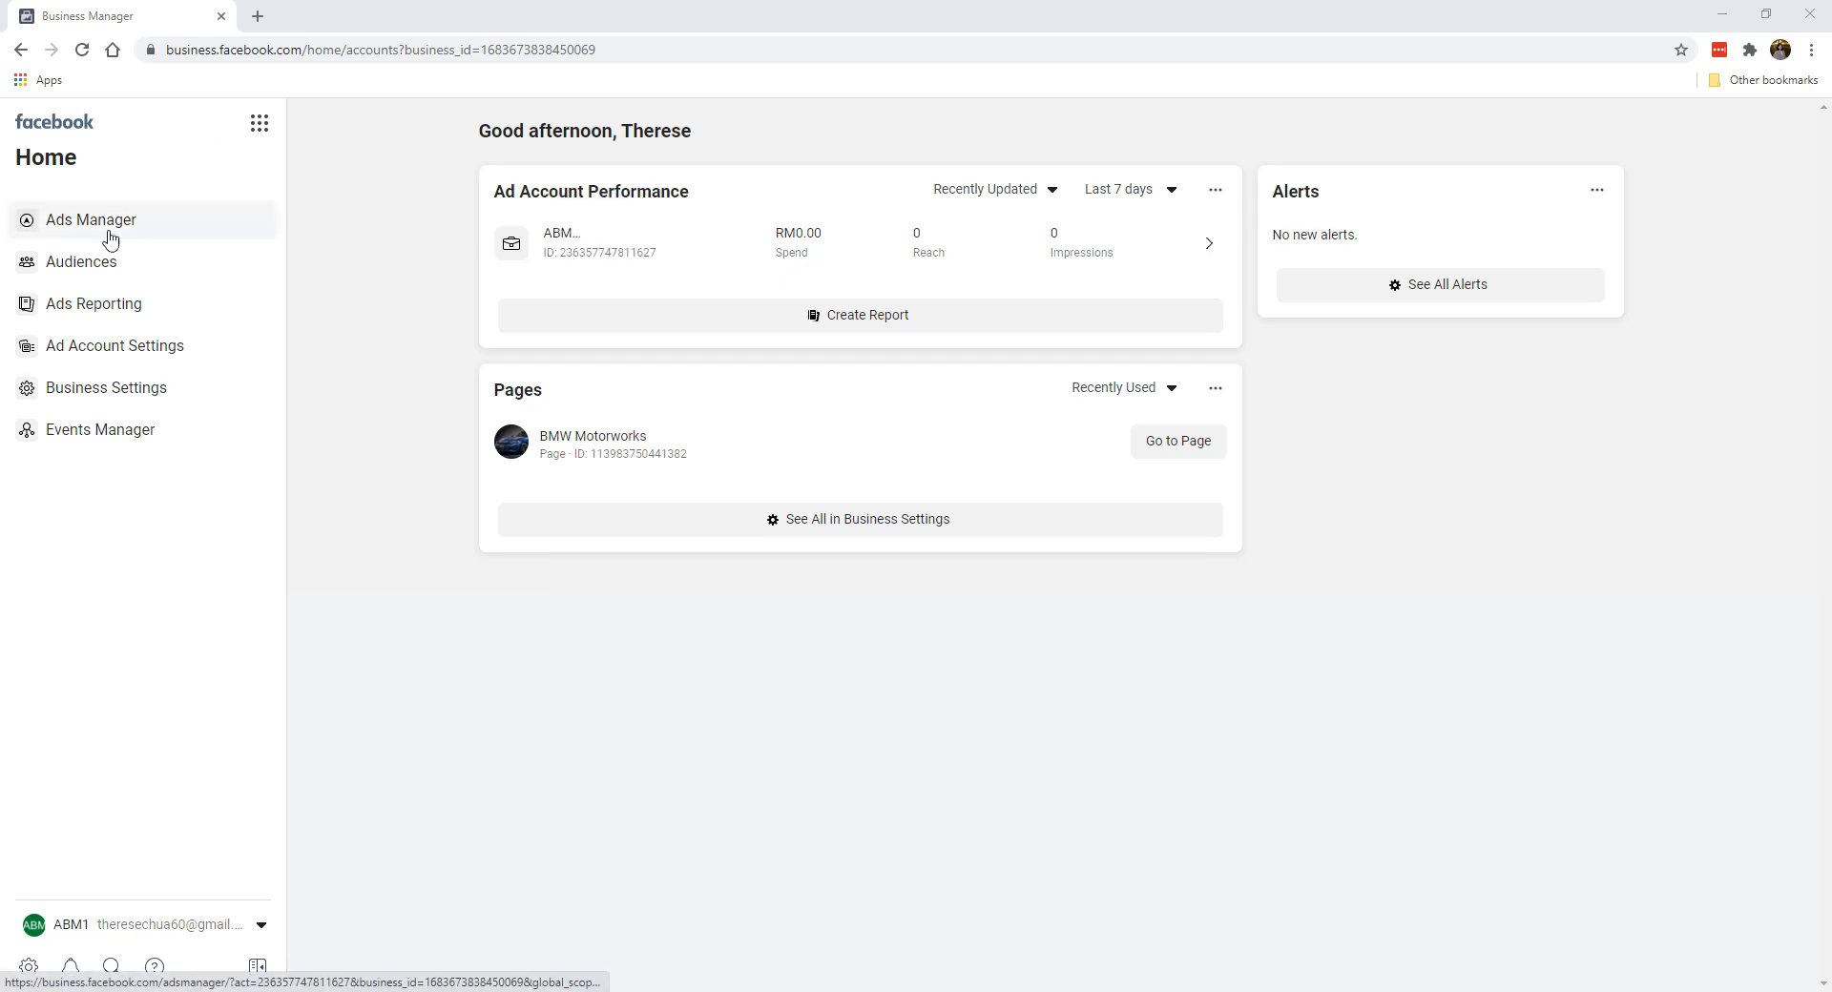
Open the ad account's campaigns in Ads Manager and bring up the column customization for the campaigns table
{"action": "left_click", "coordinate": [553, 246]}
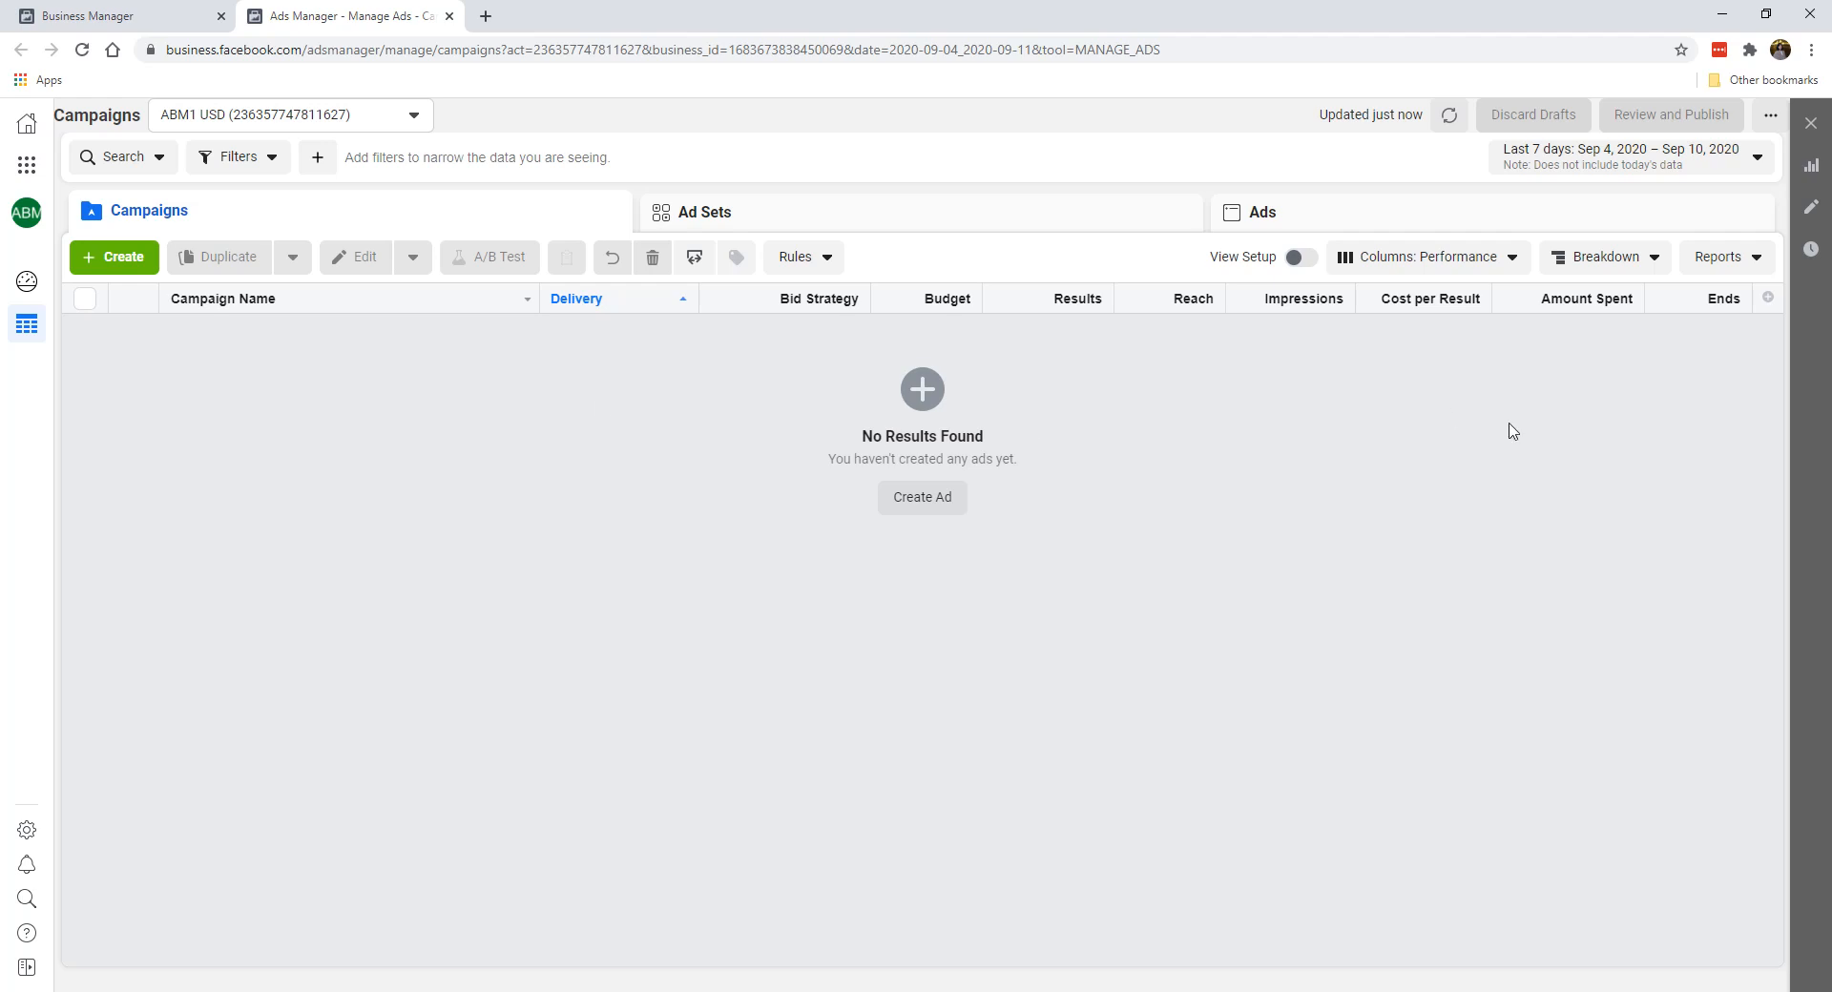
{"action": "left_click", "coordinate": [1423, 274]}
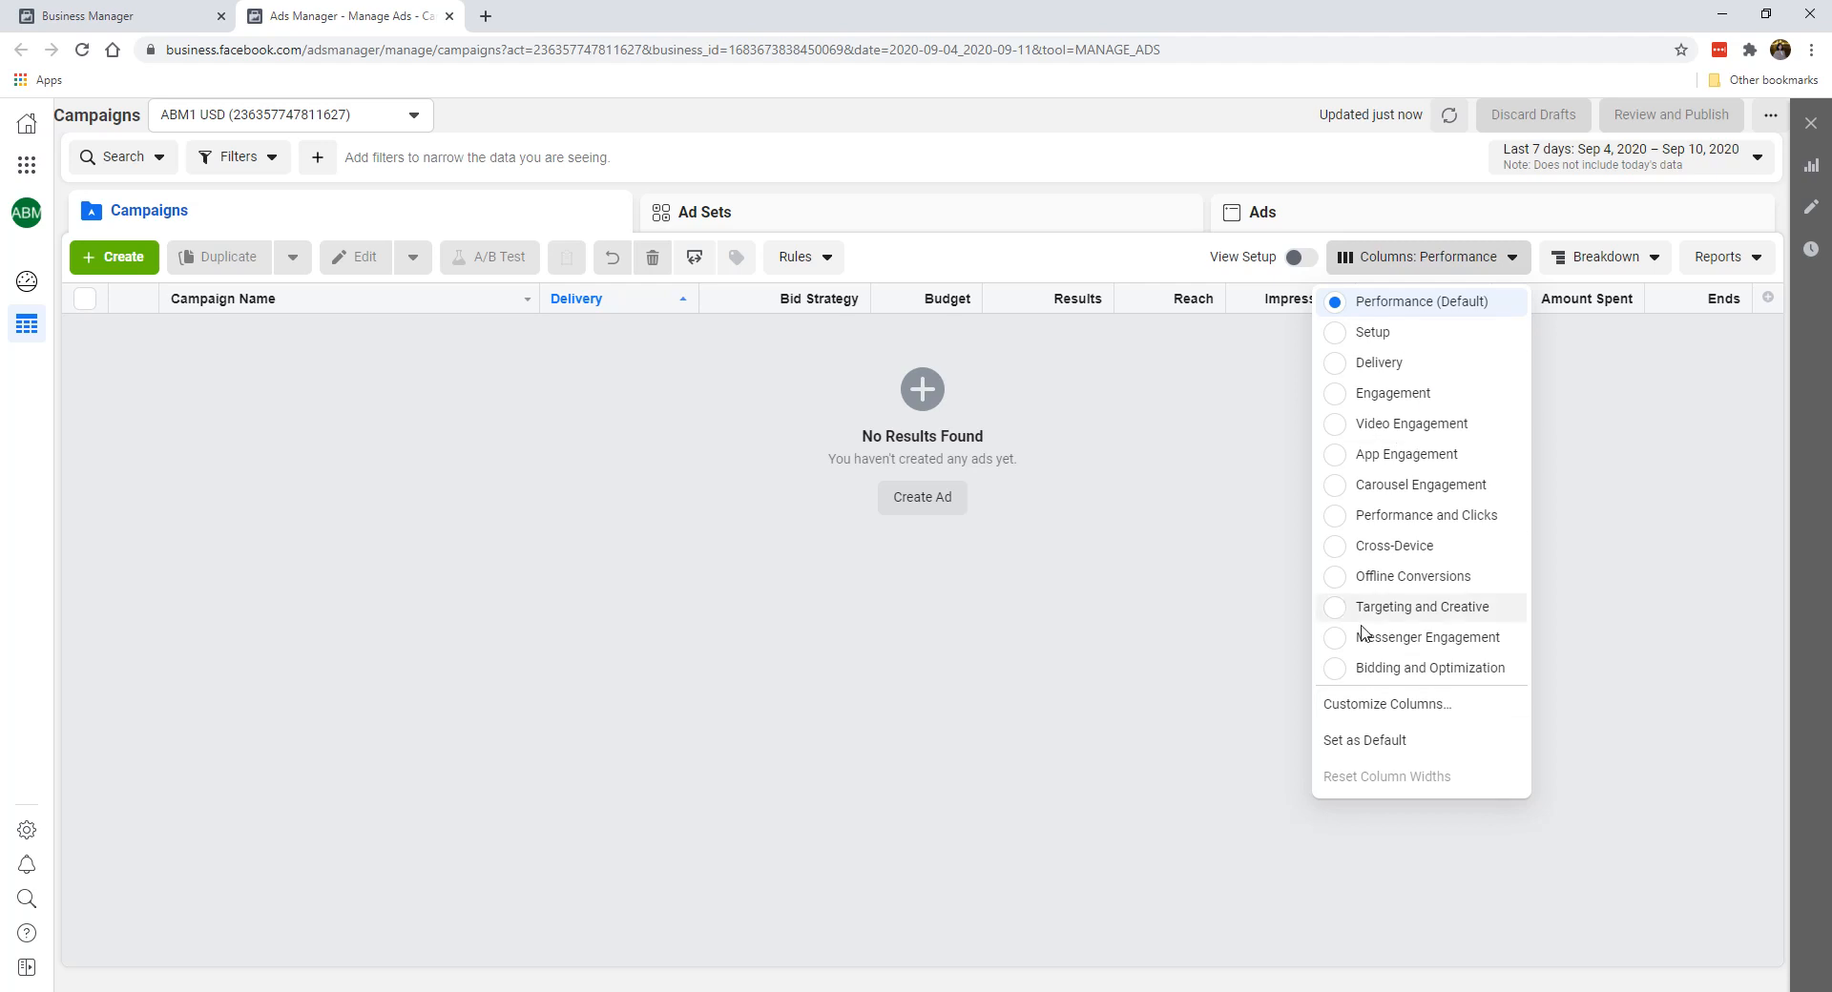
{"action": "left_click", "coordinate": [1418, 723]}
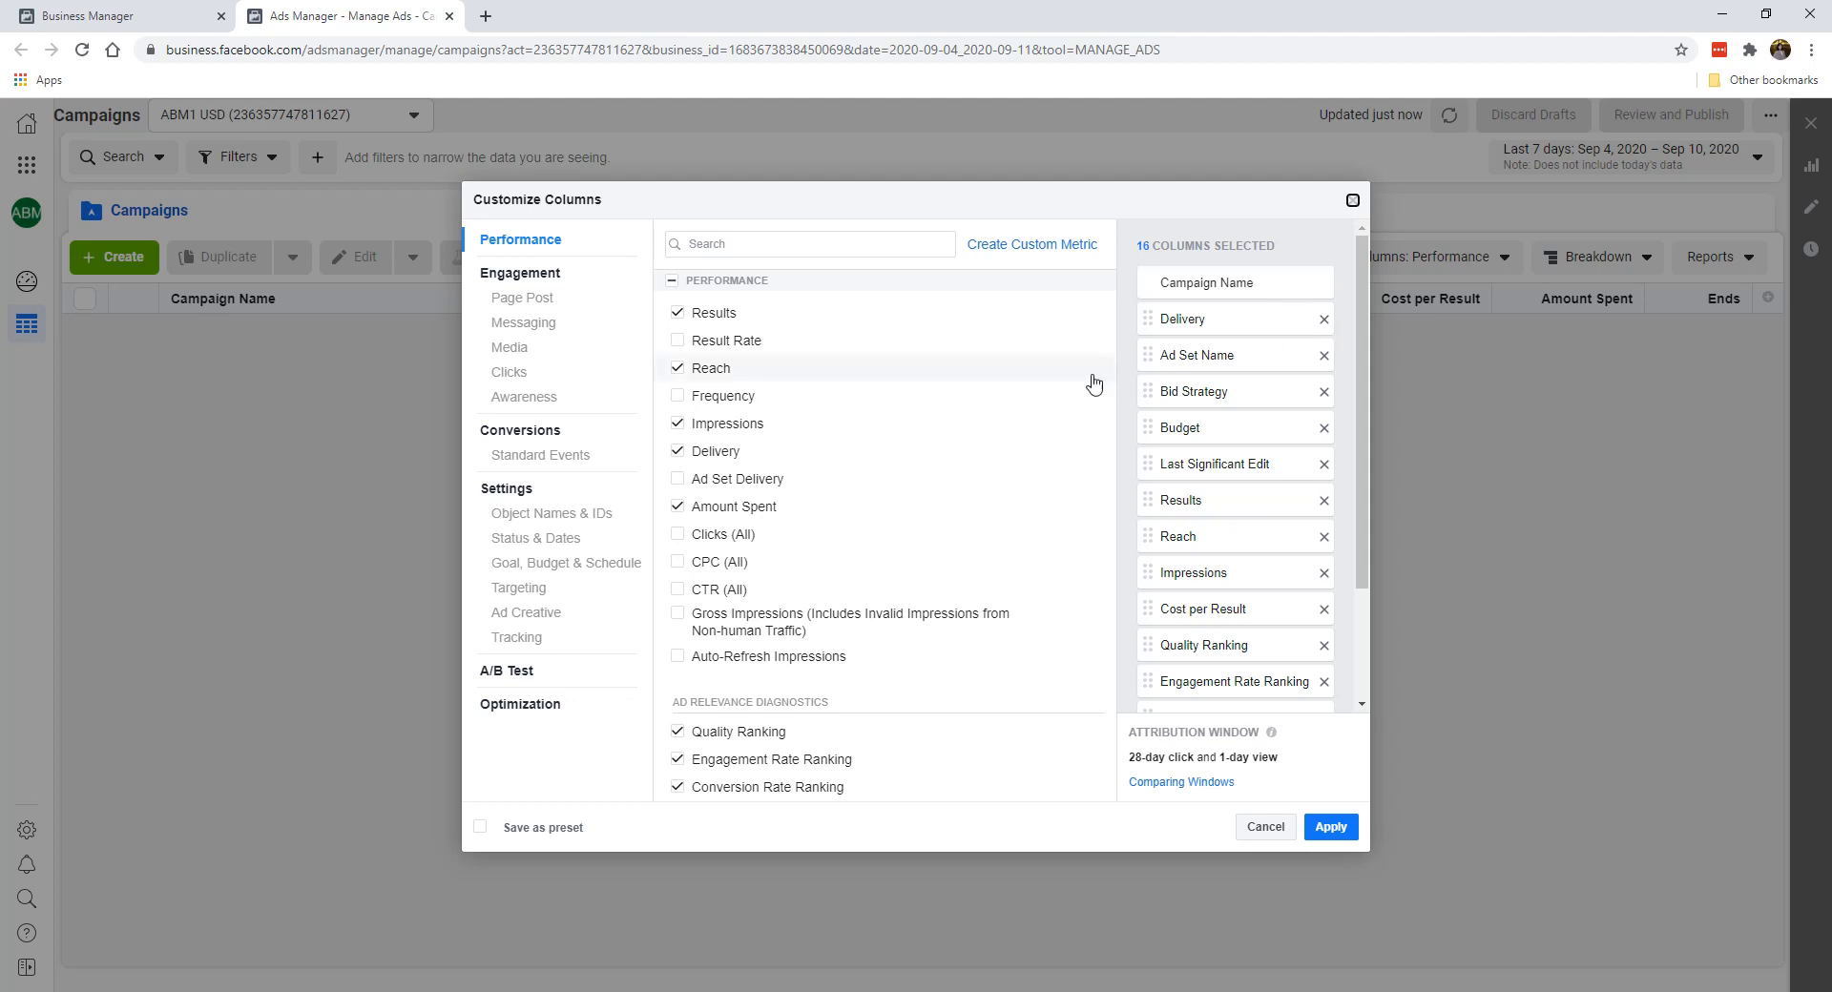
Remove all the selected columns from the column list except Campaign Name
{"action": "mouse_move", "coordinate": [1093, 384]}
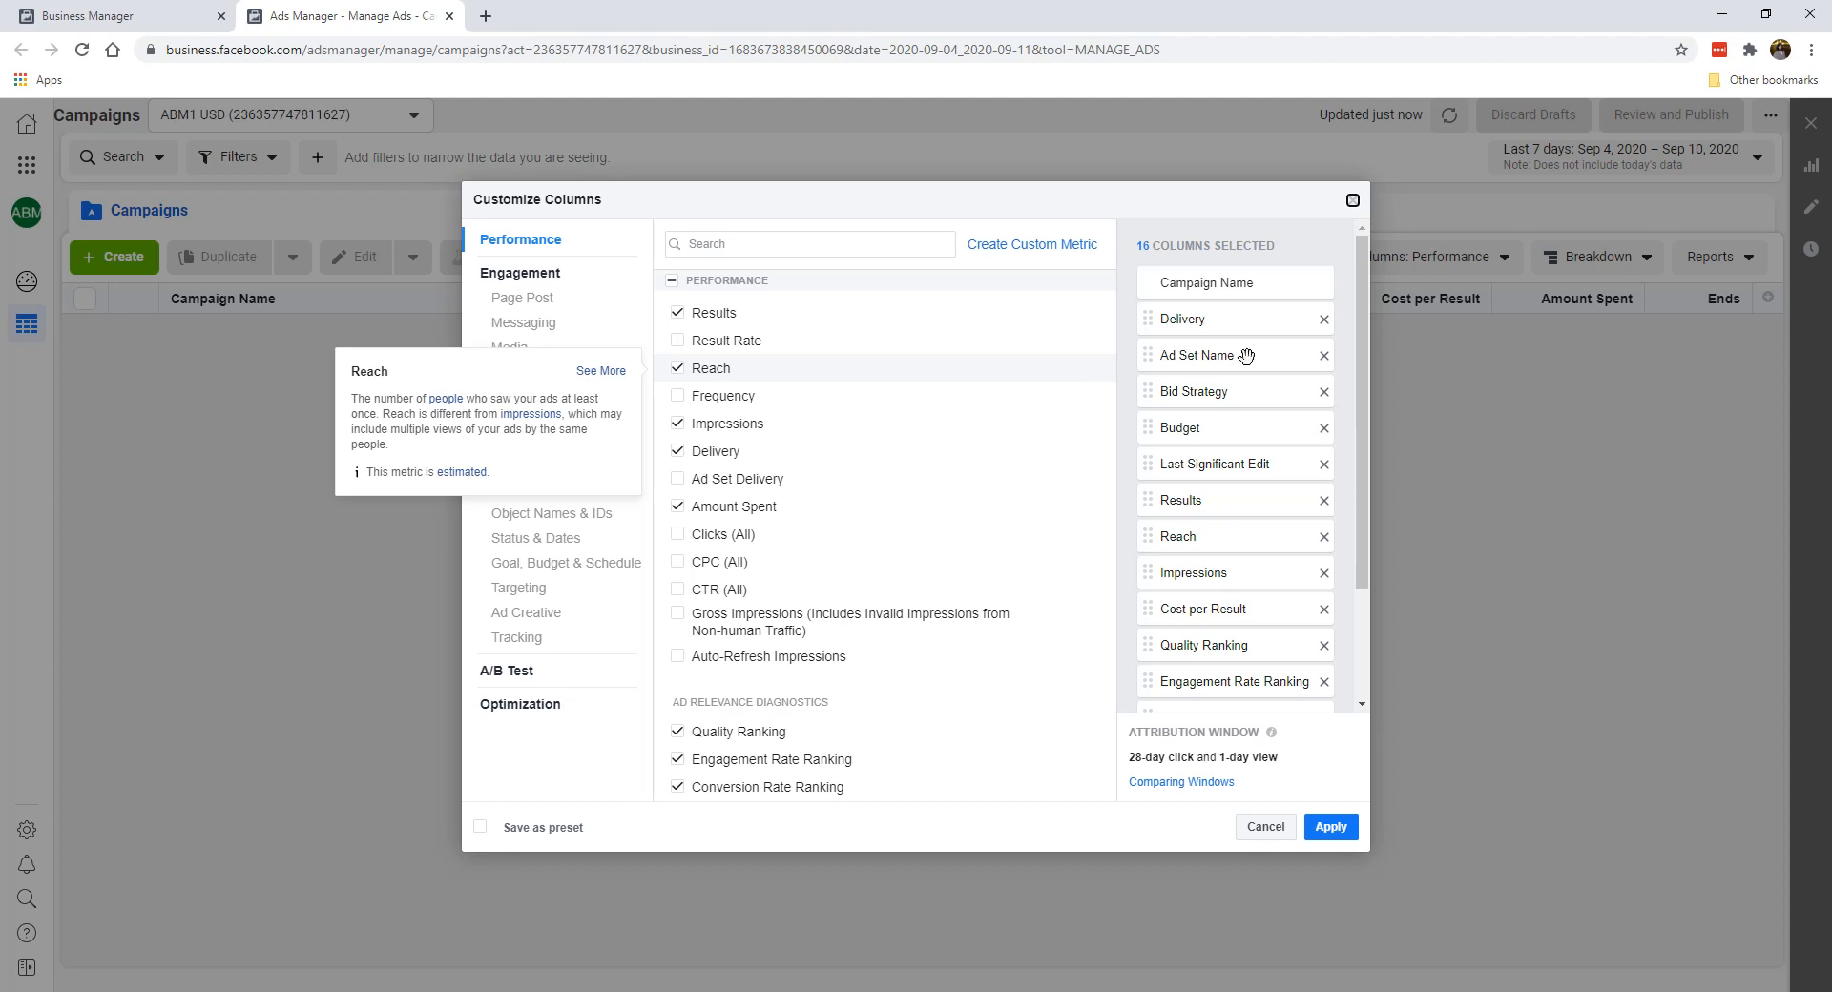
{"action": "left_click", "coordinate": [1325, 318]}
{"action": "left_click", "coordinate": [1325, 319]}
{"action": "left_click", "coordinate": [1324, 319]}
{"action": "left_click", "coordinate": [1325, 319]}
{"action": "left_click", "coordinate": [1325, 319]}
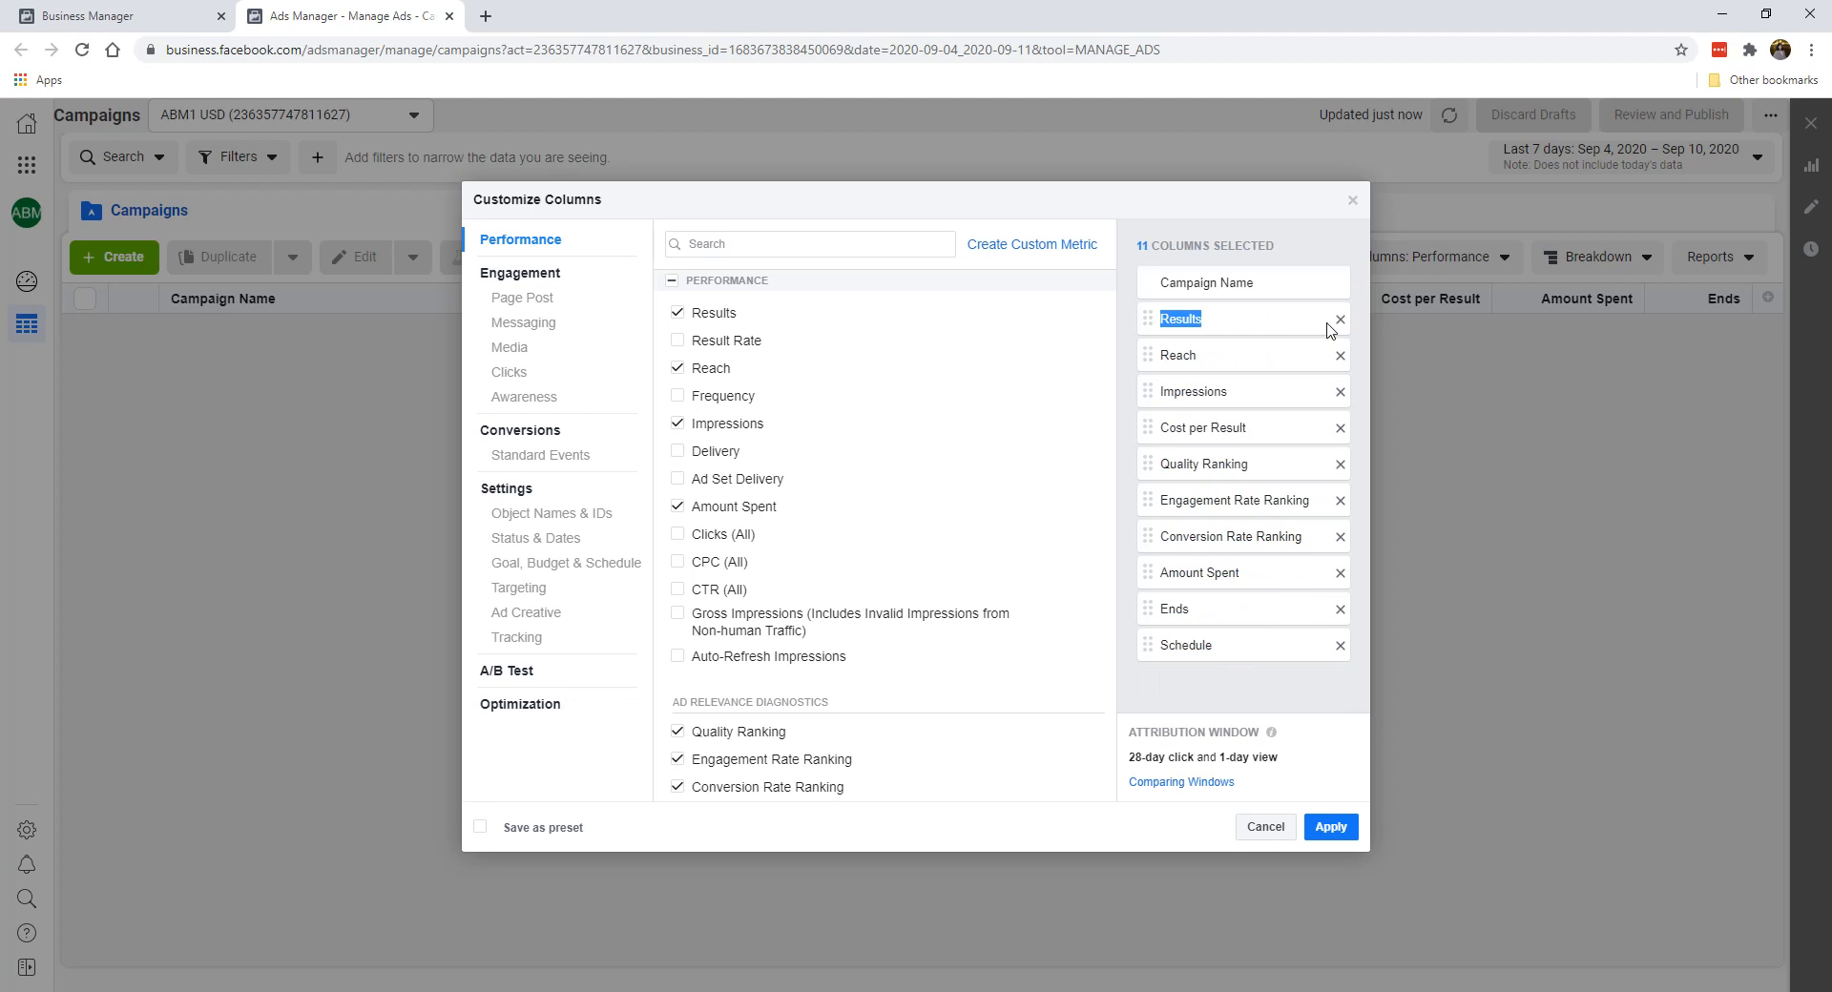
{"action": "left_click", "coordinate": [1340, 318]}
{"action": "left_click", "coordinate": [1340, 319]}
{"action": "left_click", "coordinate": [1340, 318]}
{"action": "left_click", "coordinate": [1340, 319]}
{"action": "left_click", "coordinate": [1340, 318]}
{"action": "left_click", "coordinate": [1340, 319]}
{"action": "left_click", "coordinate": [1340, 319]}
{"action": "left_click", "coordinate": [1340, 319]}
{"action": "left_click", "coordinate": [1340, 319]}
{"action": "left_click", "coordinate": [1340, 319]}
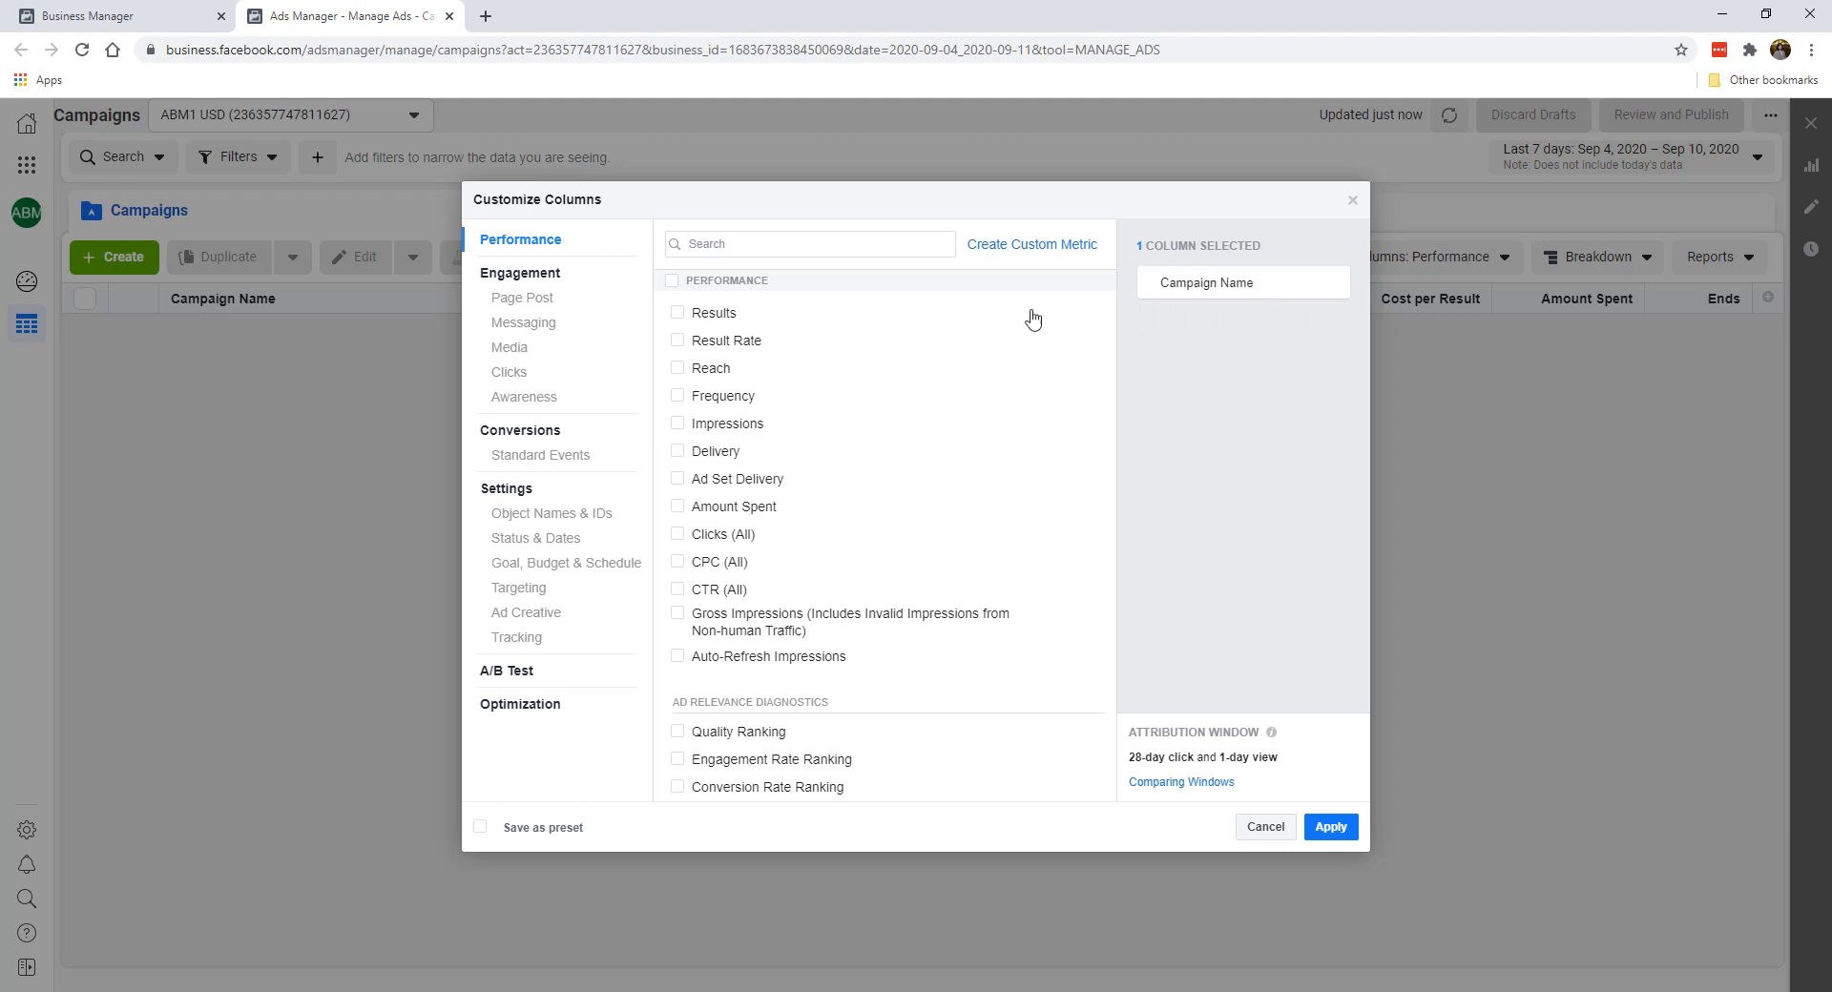
Add the Ad Set Delivery metric to the selected columns
{"action": "mouse_move", "coordinate": [982, 358]}
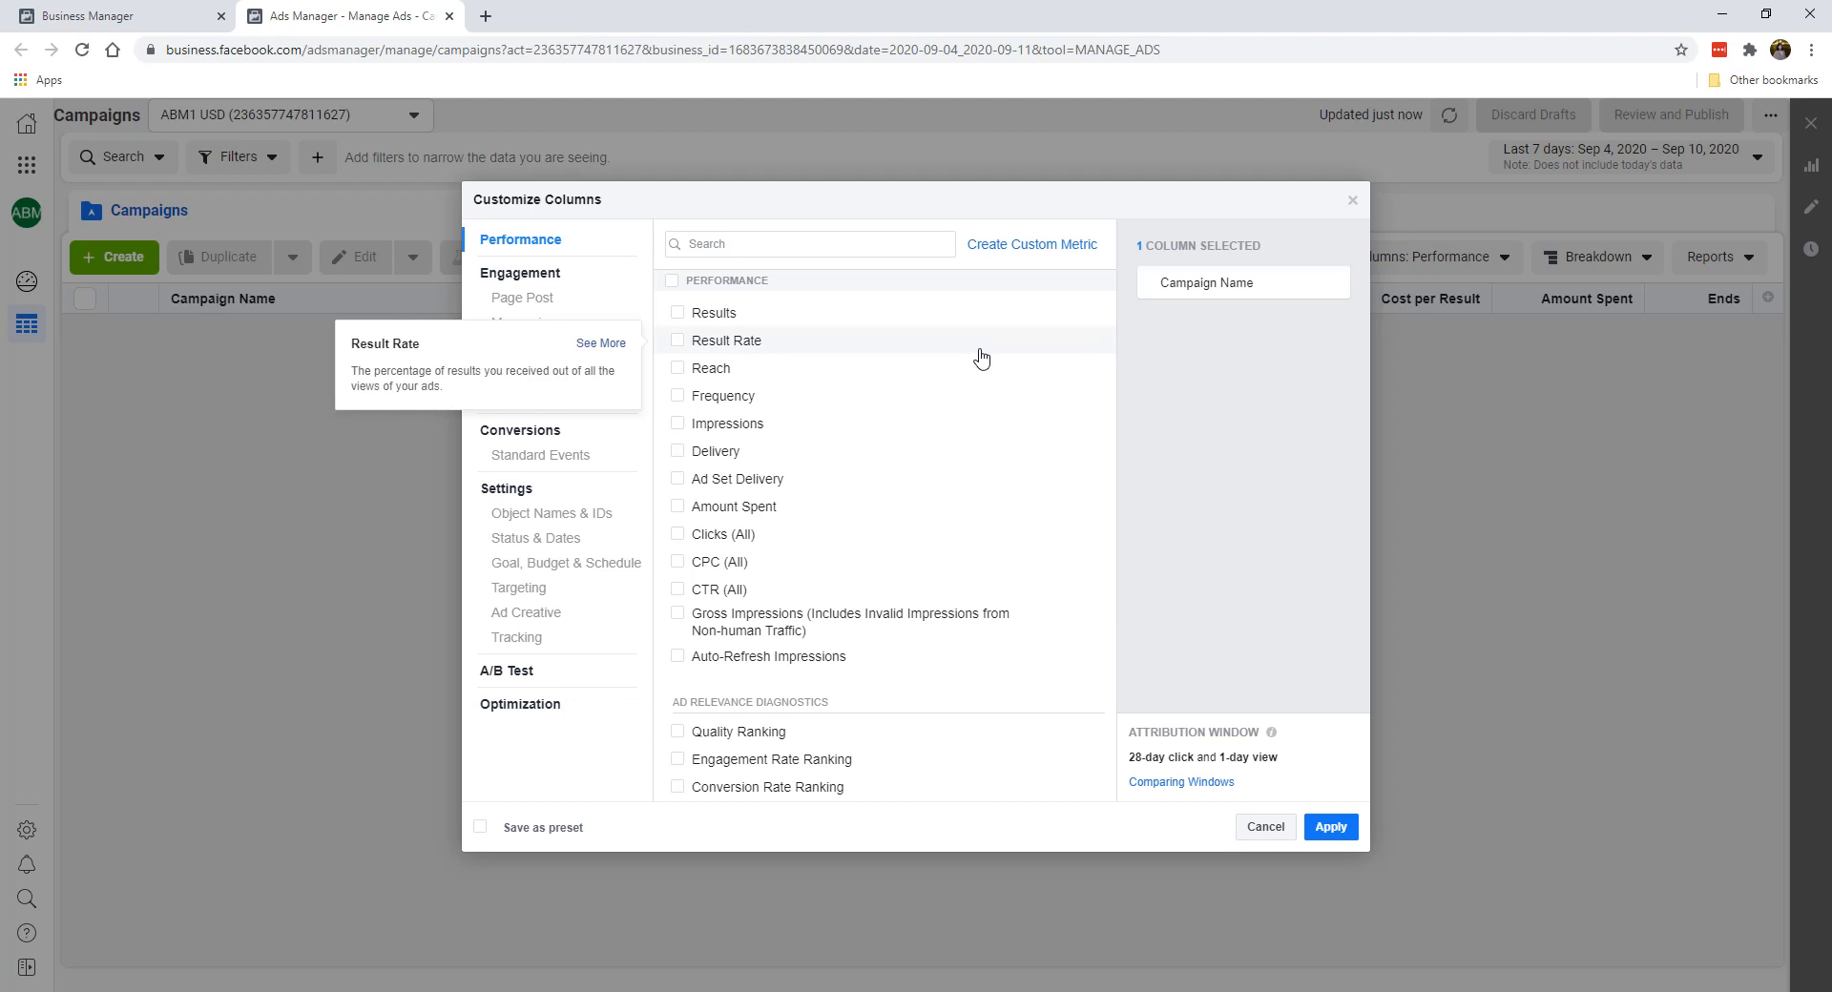
{"action": "left_click", "coordinate": [893, 242]}
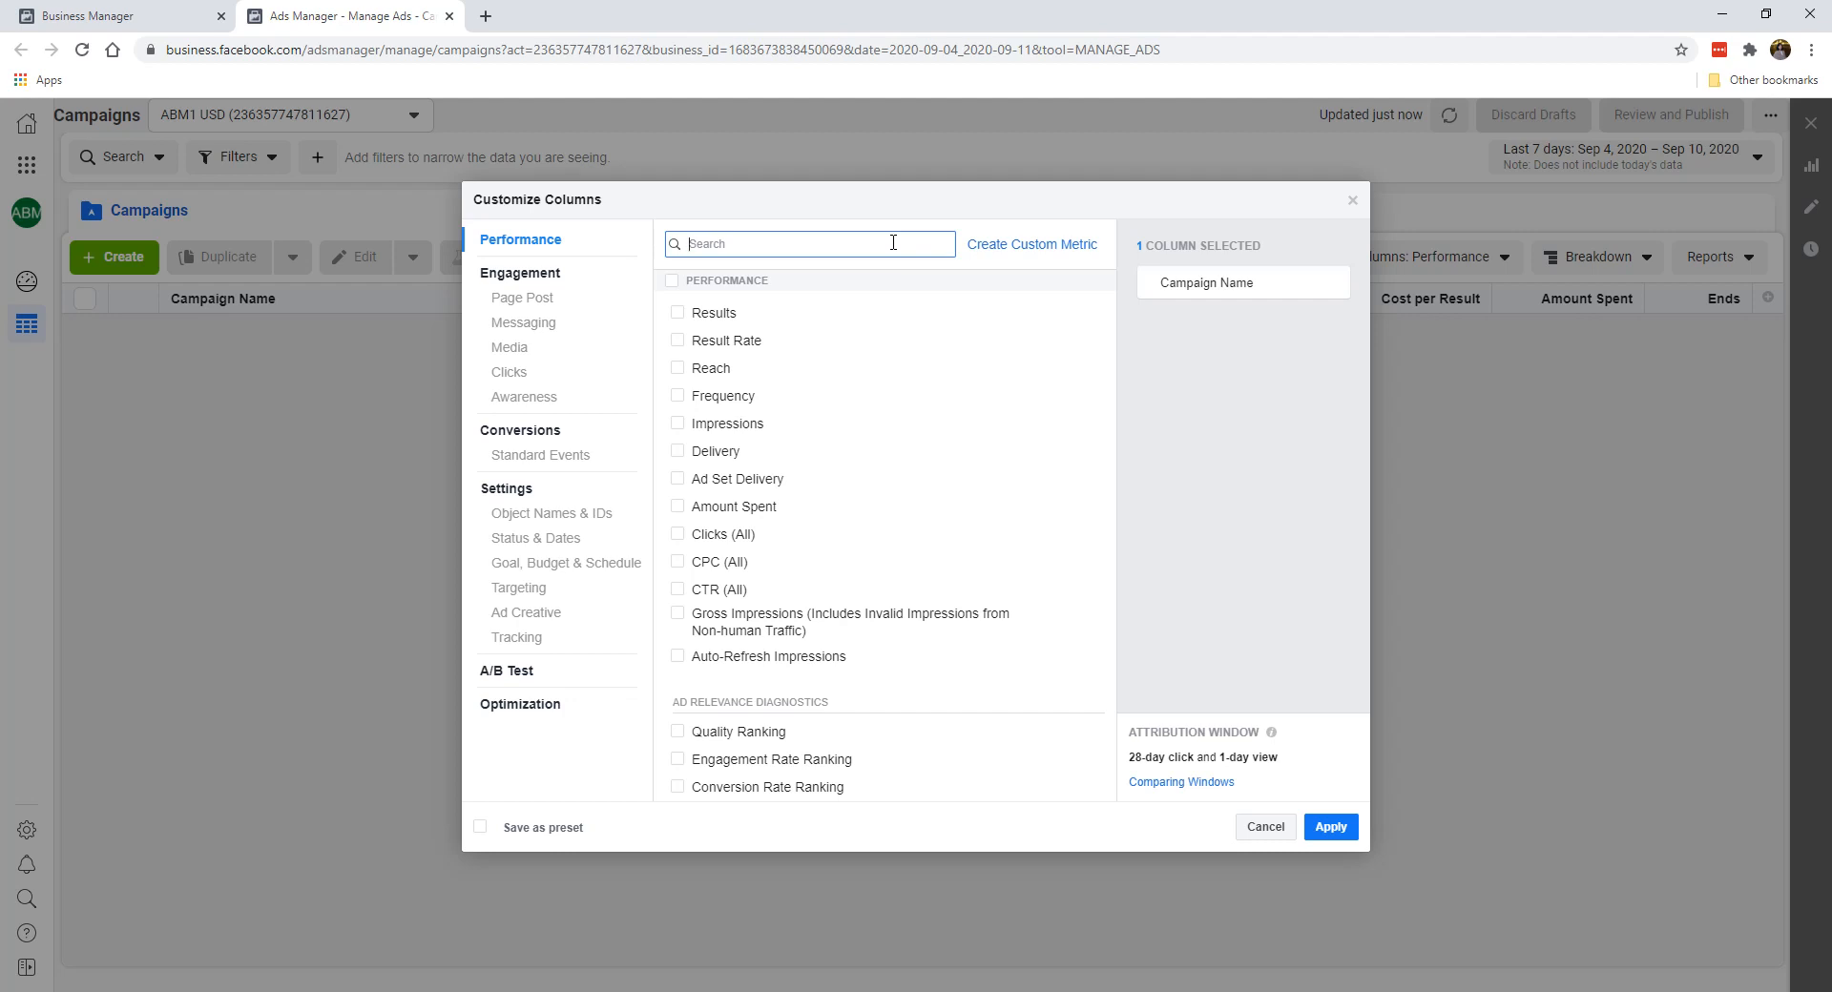
{"action": "left_click", "coordinate": [747, 480]}
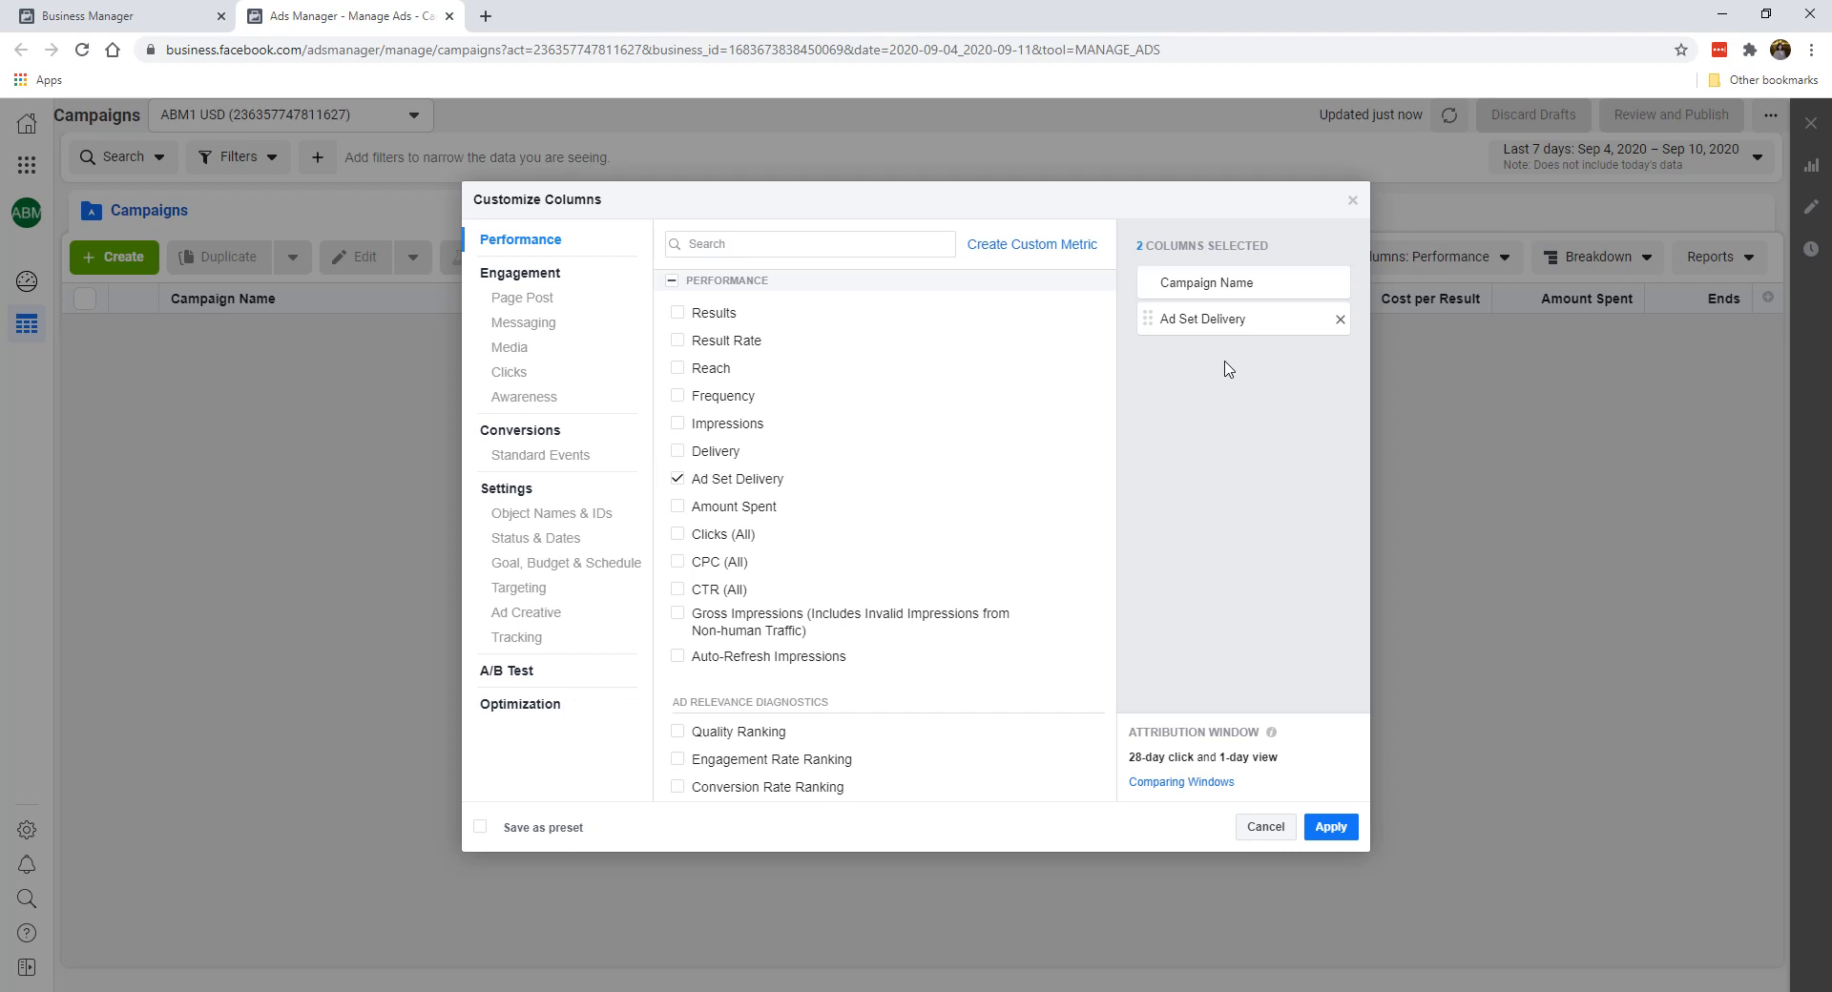
{"action": "left_click", "coordinate": [883, 251]}
{"action": "type", "text": "bu"}
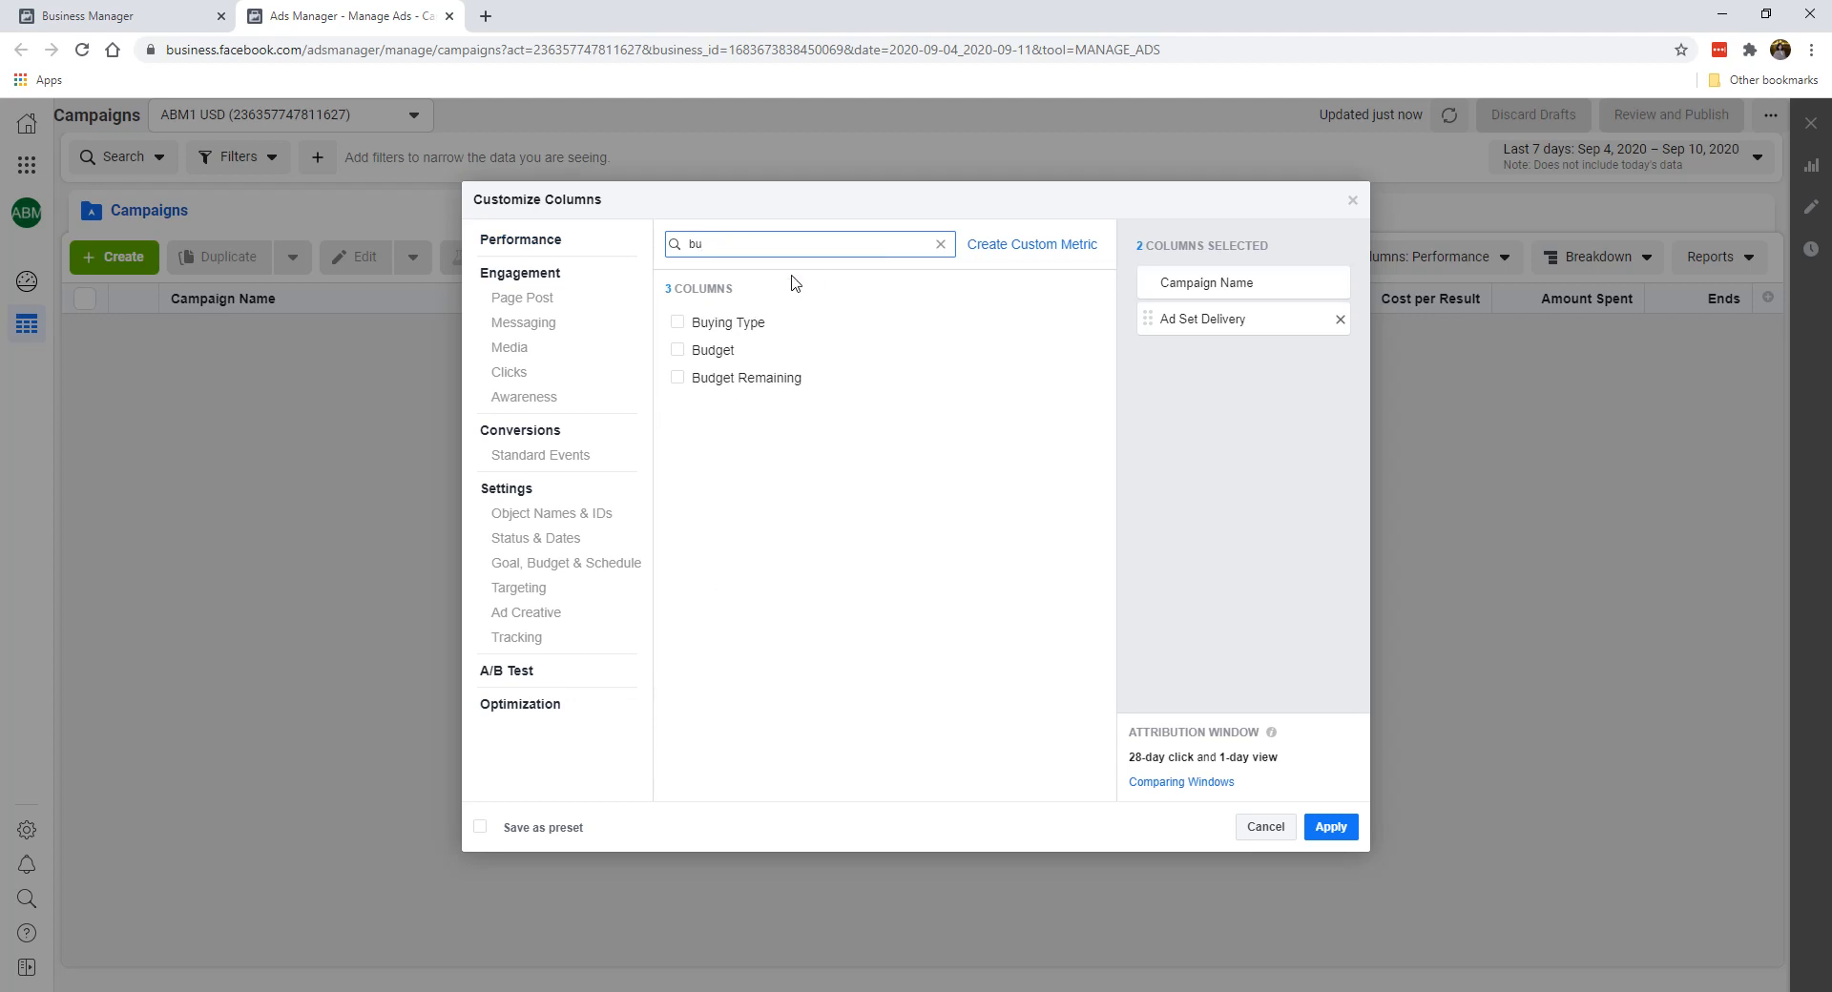
{"action": "key", "text": "BackSpace"}
{"action": "key", "text": "BackSpace"}
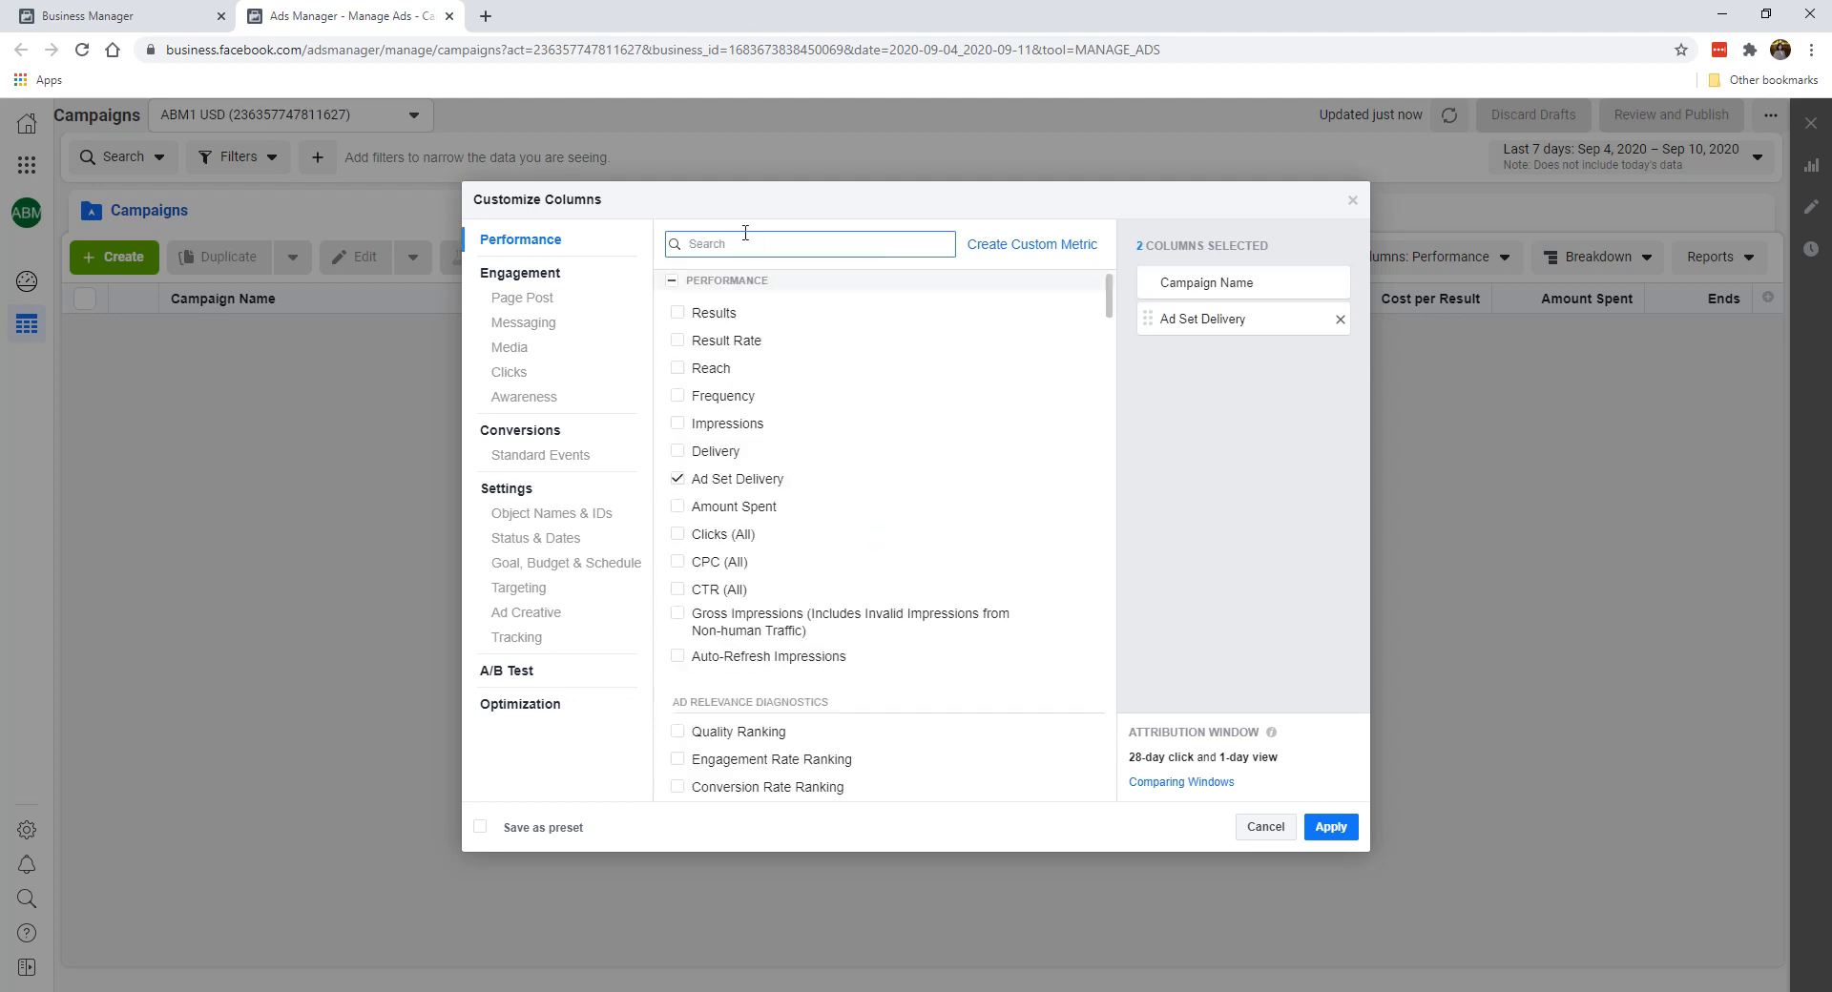
{"action": "mouse_move", "coordinate": [1107, 313]}
{"action": "left_mouse_down"}
{"action": "mouse_move", "coordinate": [1108, 769]}
{"action": "mouse_move", "coordinate": [1152, 505]}
{"action": "mouse_move", "coordinate": [1129, 292]}
{"action": "left_mouse_up"}
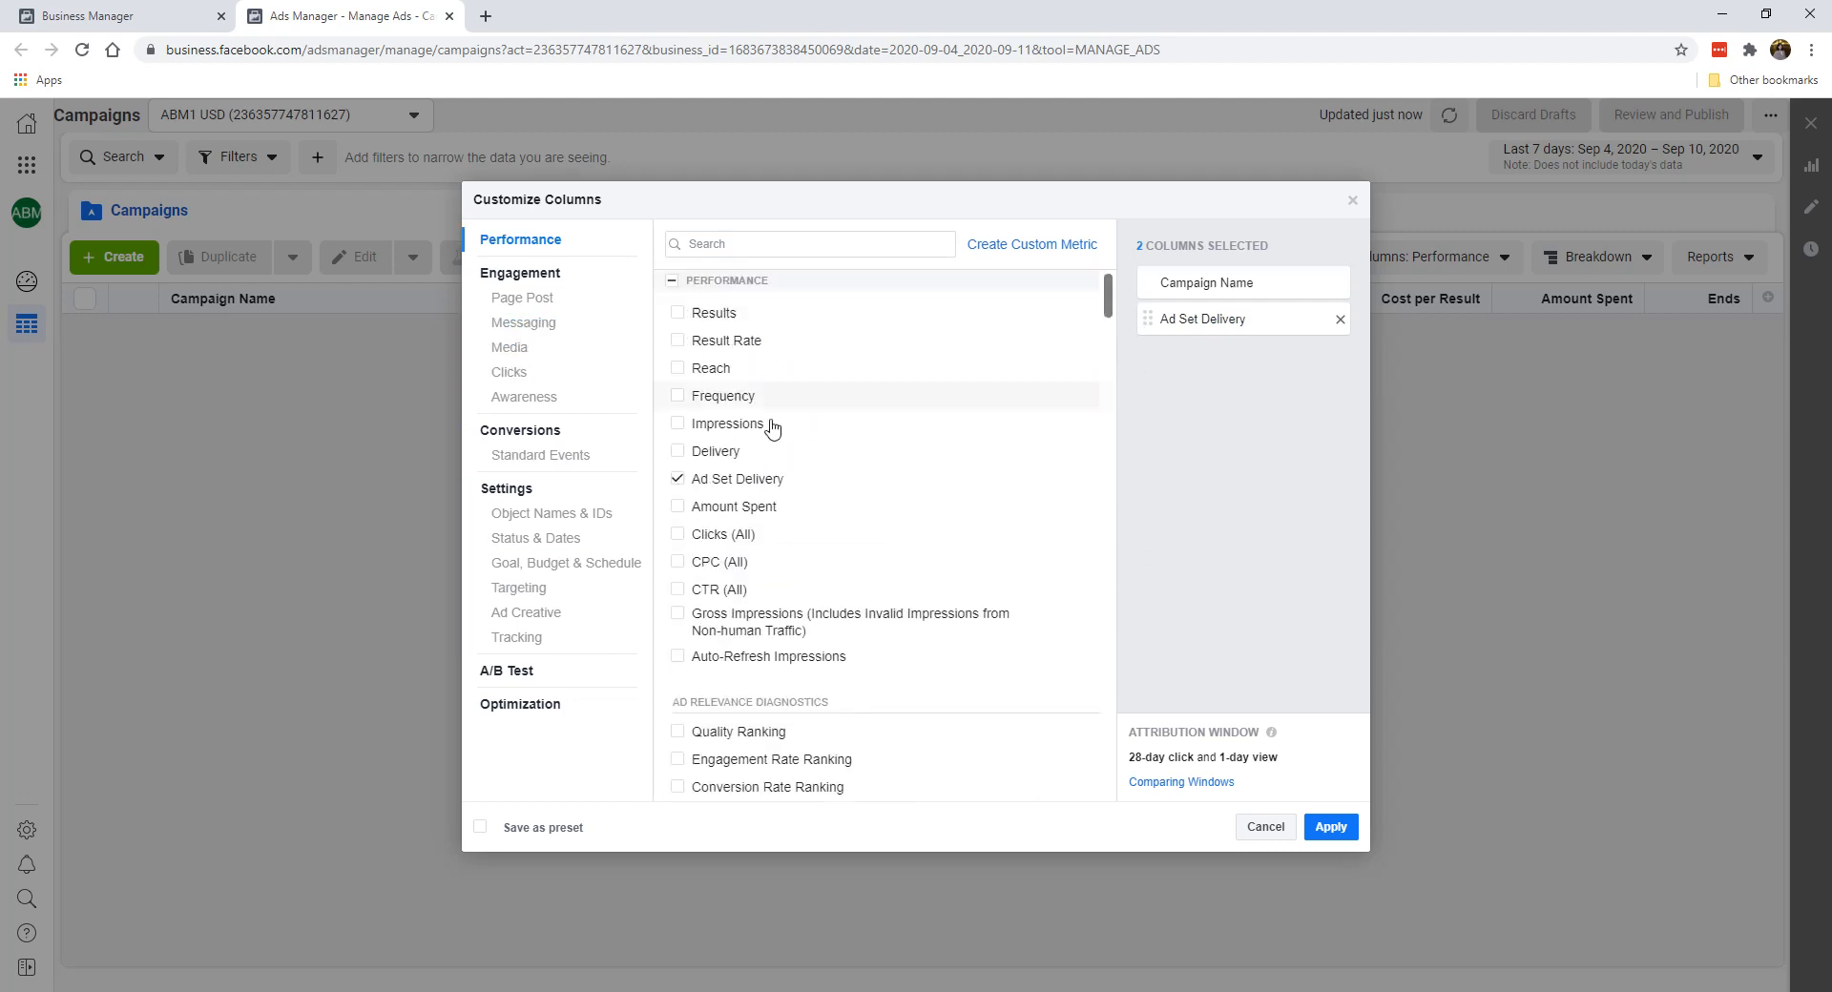
{"action": "scroll", "coordinate": [1096, 389], "scroll_direction": "down", "scroll_amount": 15}
{"action": "left_click_drag", "start_coordinate": [1079, 696], "coordinate": [1078, 284]}
Find the Budget and Amount Spent metrics and add both to the selected columns
{"action": "left_click", "coordinate": [725, 241]}
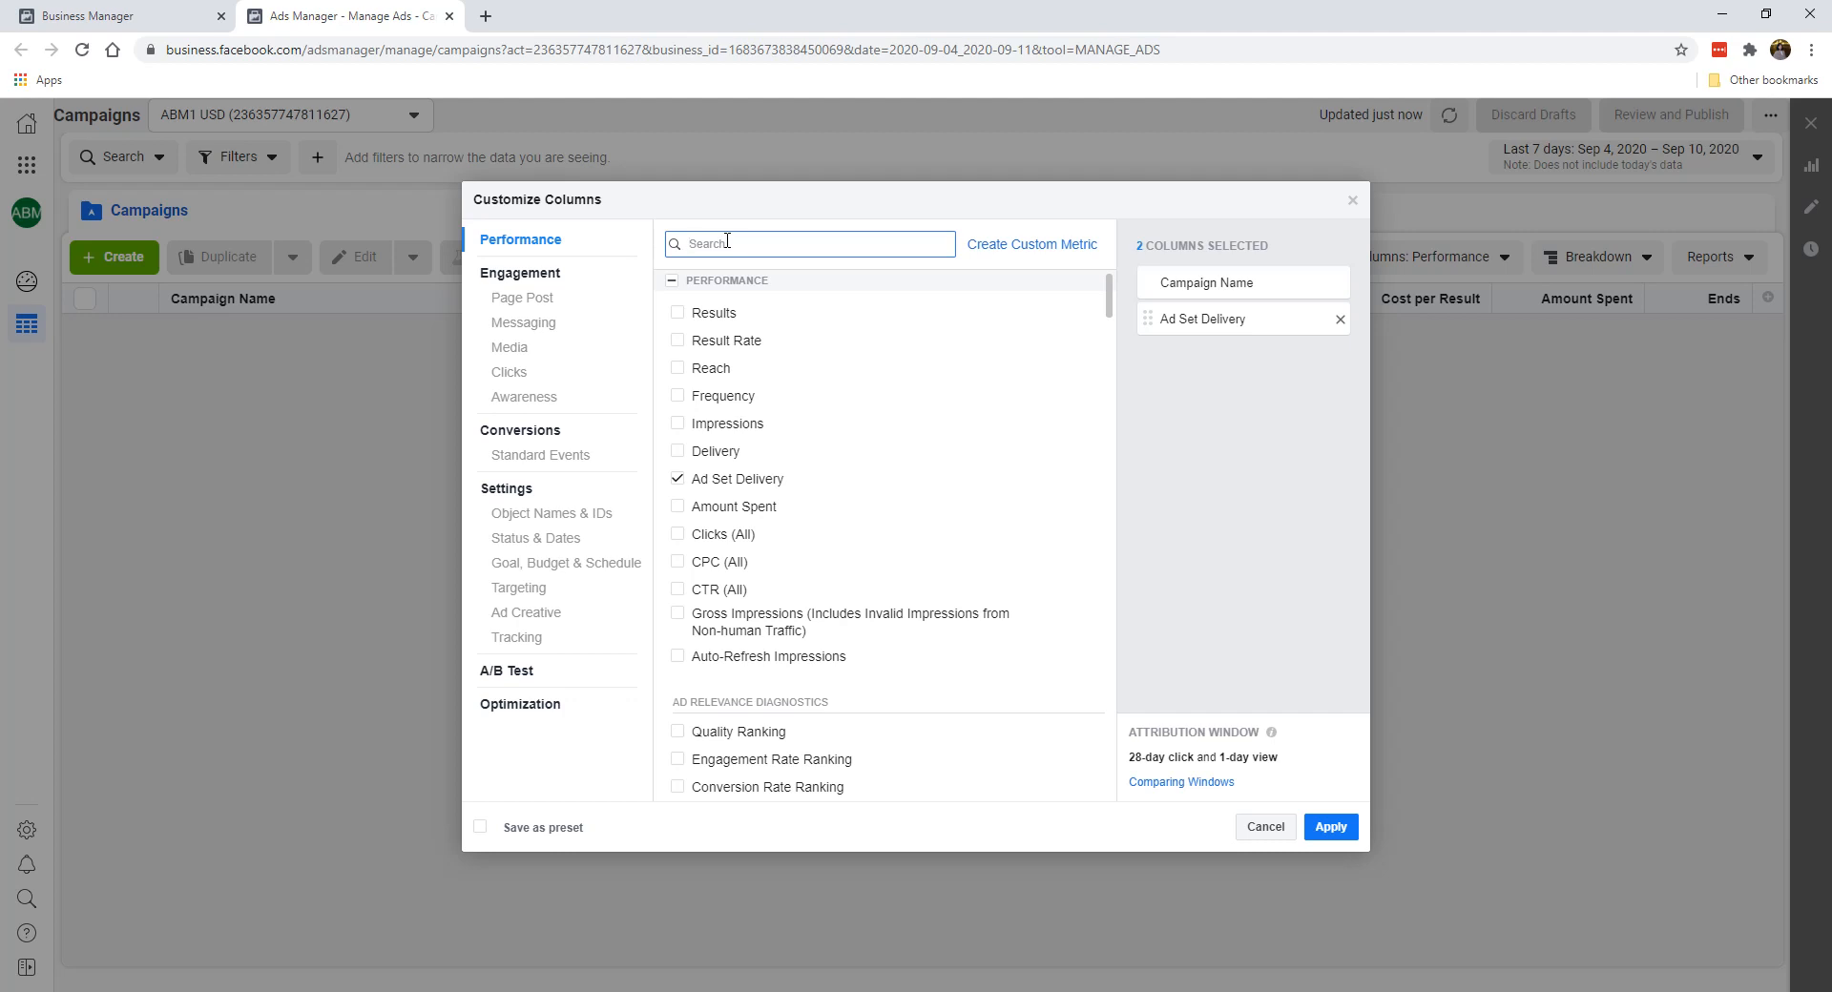
{"action": "type", "text": "budg"}
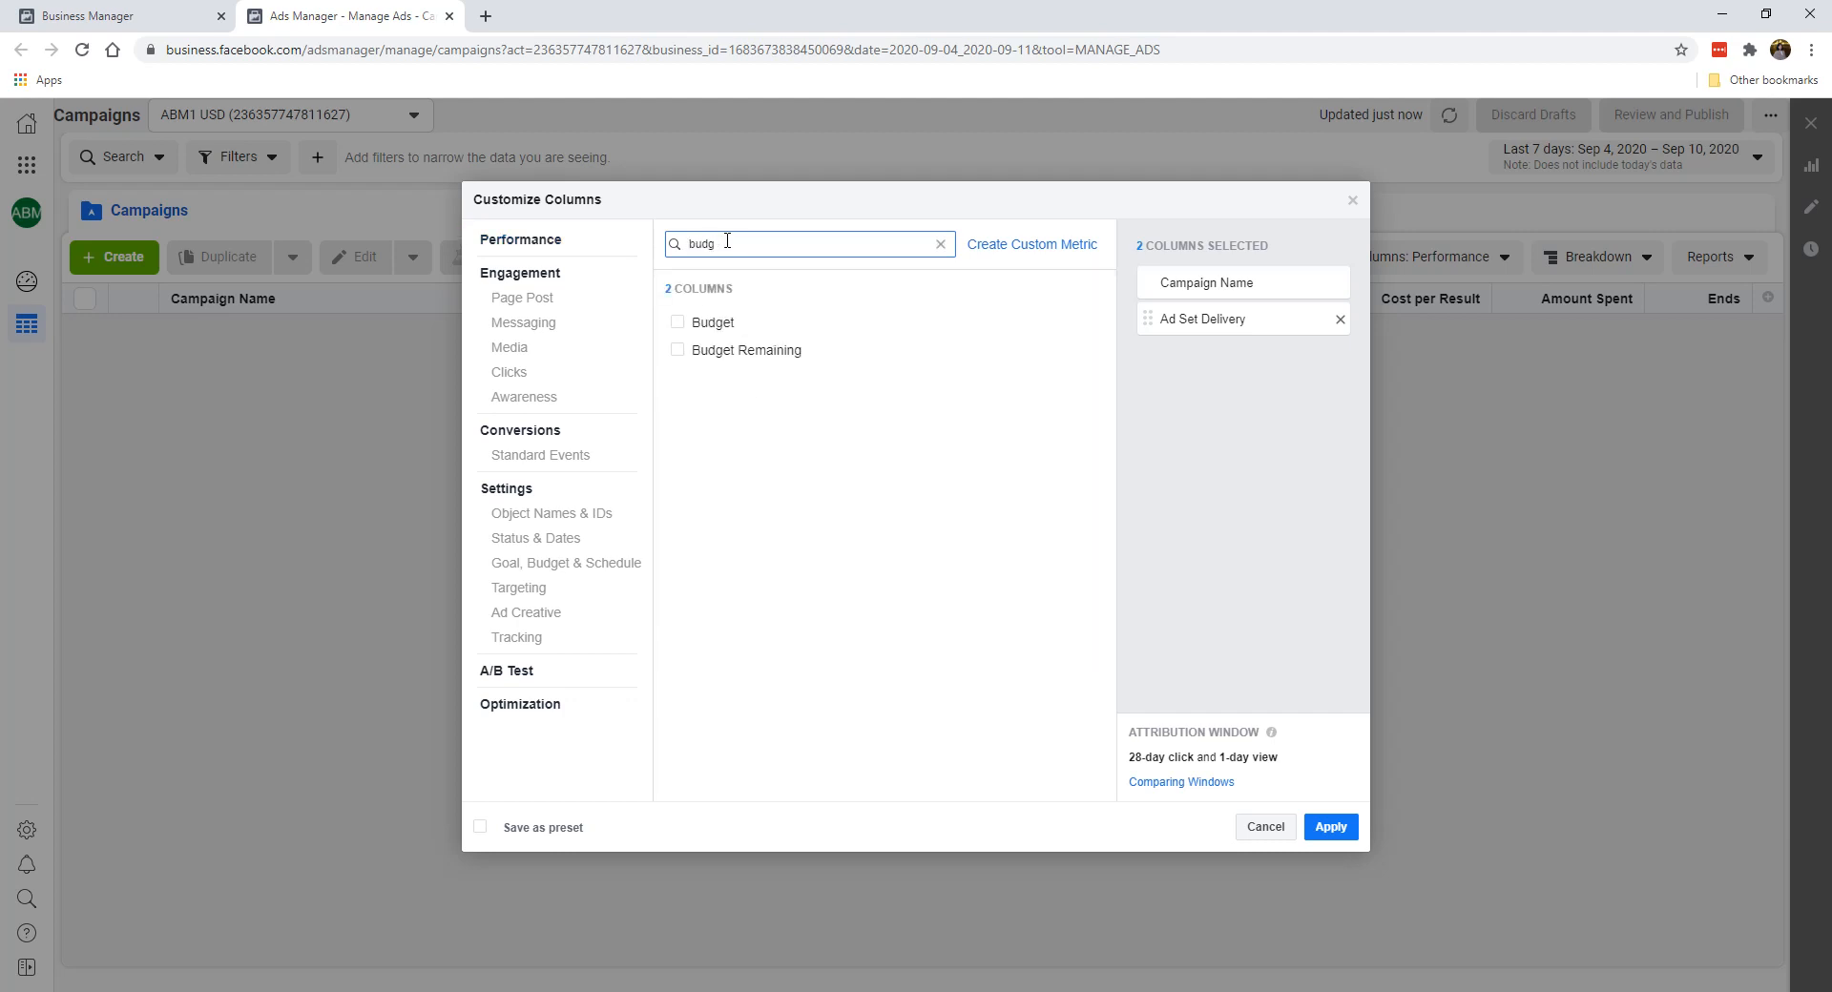
{"action": "left_click", "coordinate": [677, 324]}
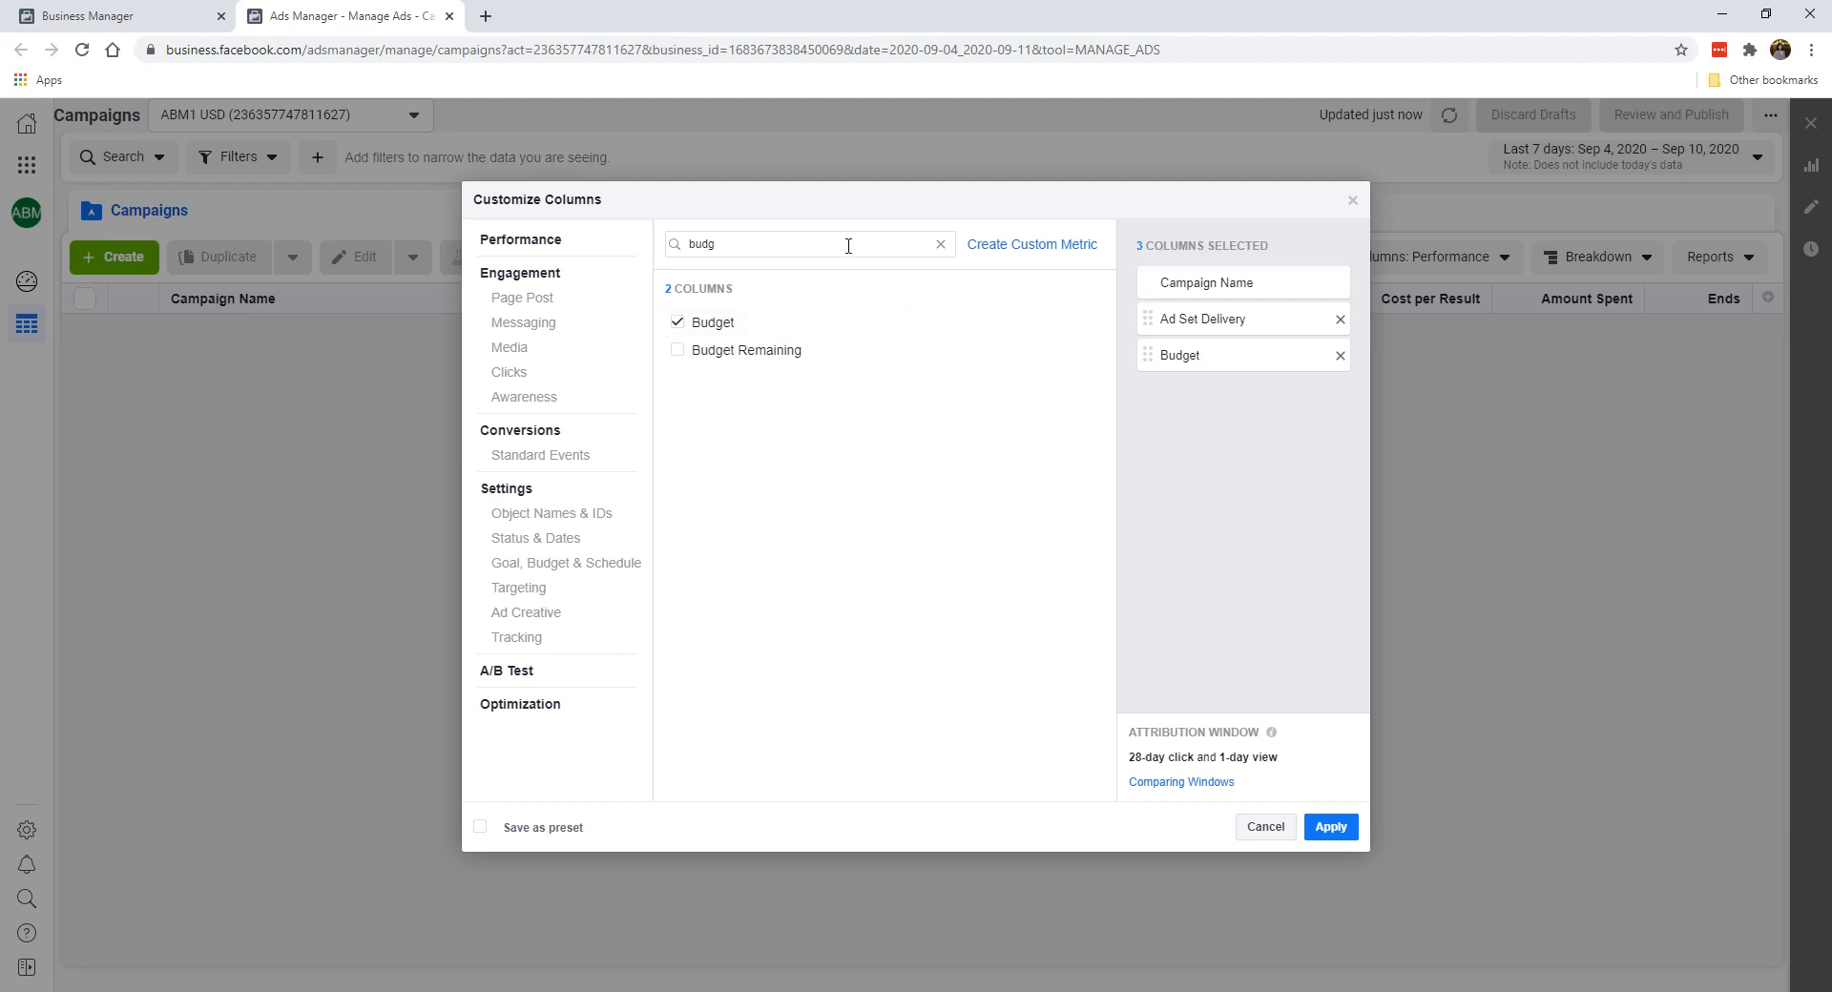
{"action": "left_click_drag", "start_coordinate": [848, 246], "coordinate": [638, 217]}
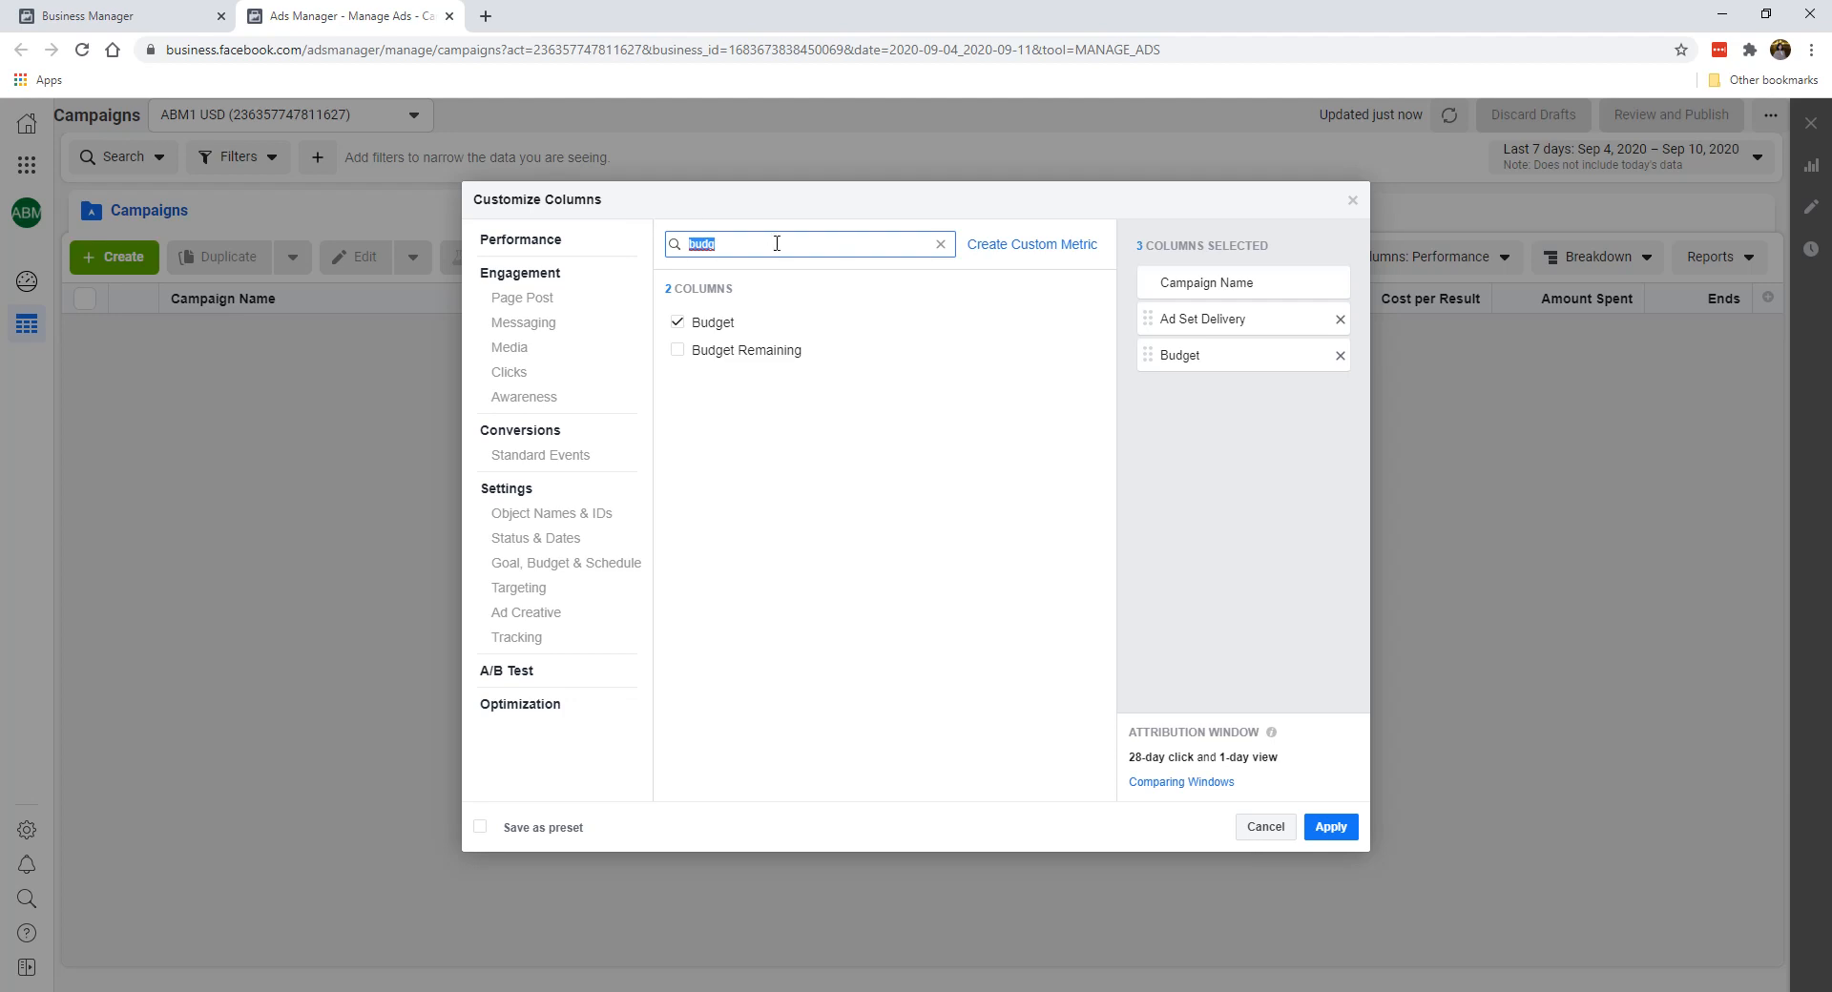
{"action": "key", "text": "BackSpace"}
{"action": "type", "text": "amount"}
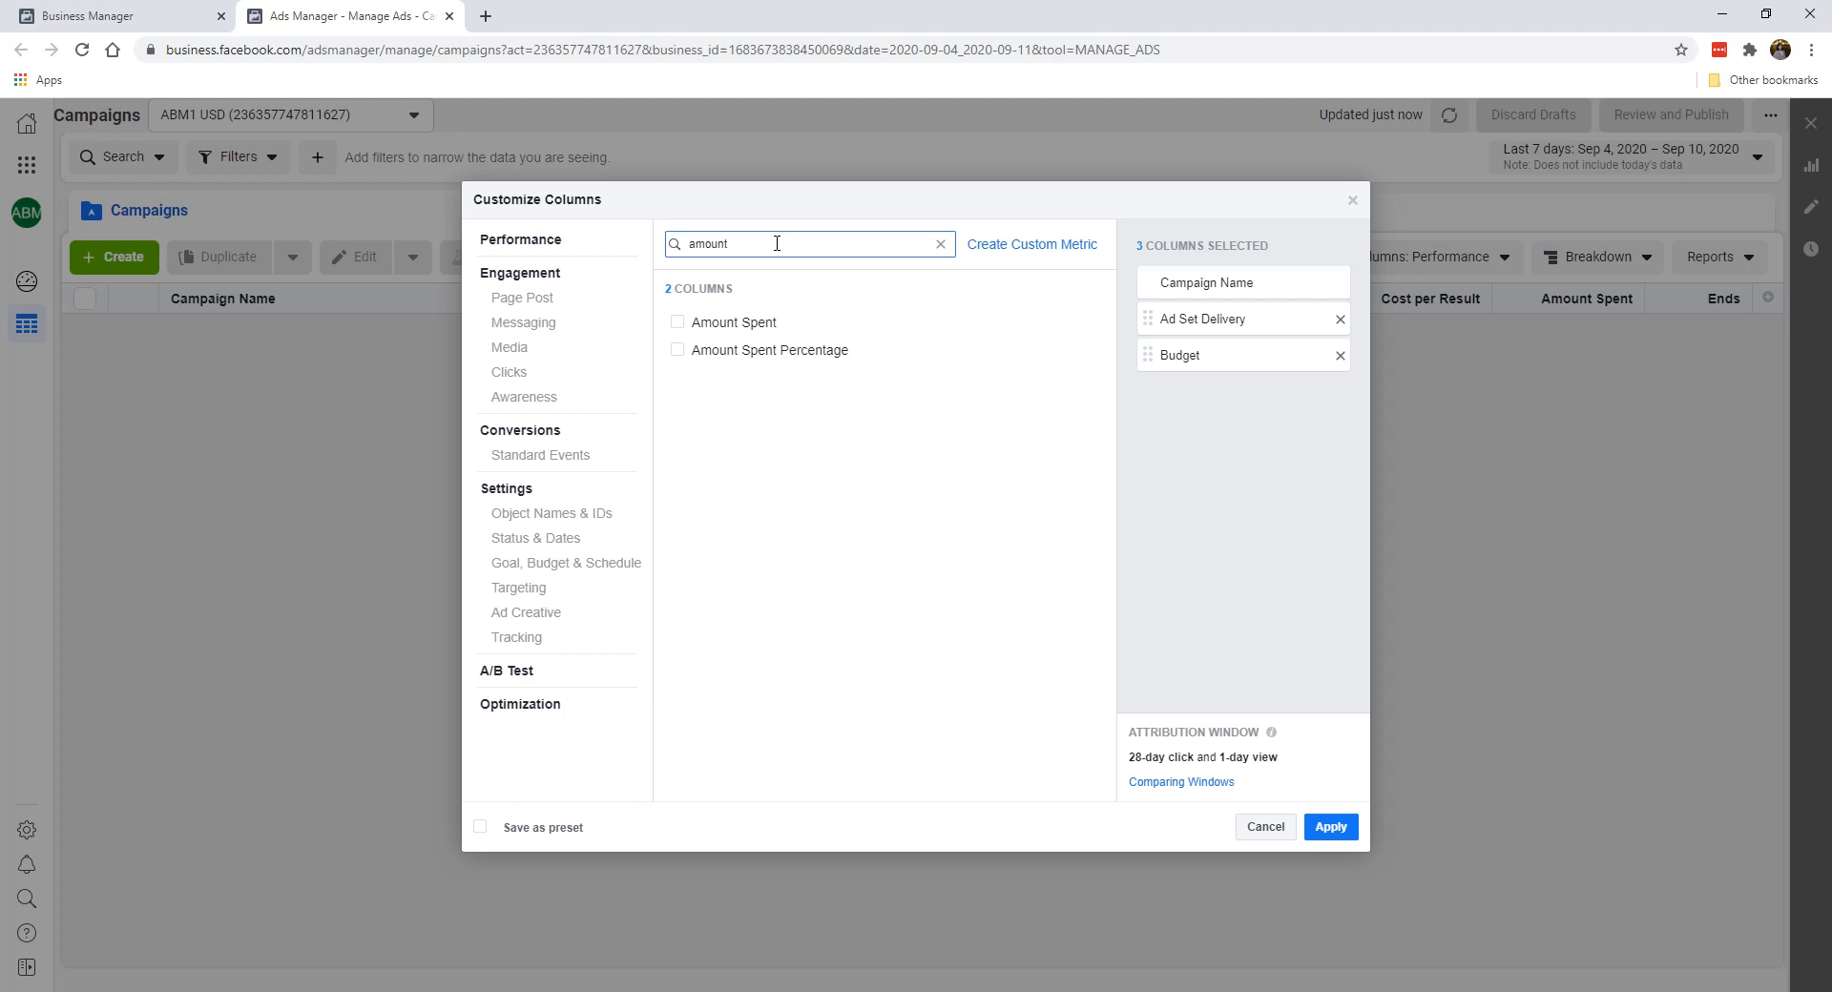
{"action": "left_click", "coordinate": [748, 323]}
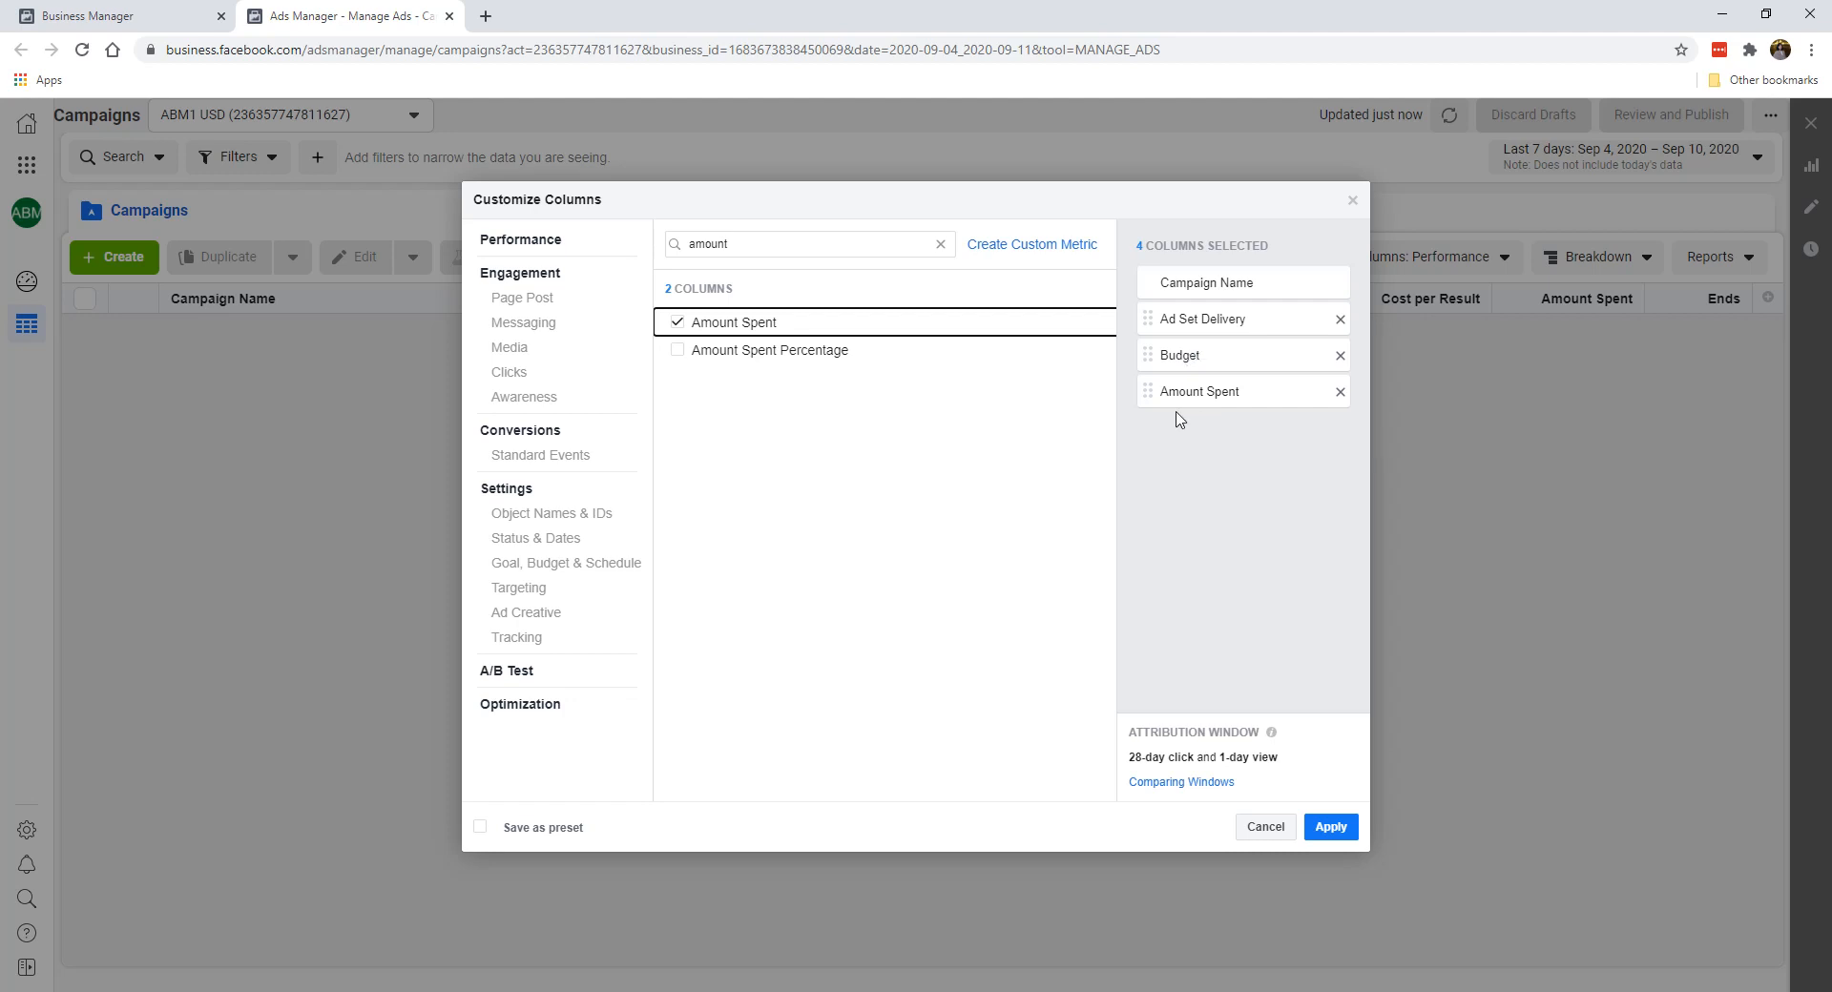
Search for "impr" and add the Impressions and CPM (Cost per 1,000 Impressions) columns
{"action": "left_click_drag", "start_coordinate": [761, 245], "coordinate": [629, 234]}
{"action": "key", "text": "BackSpace"}
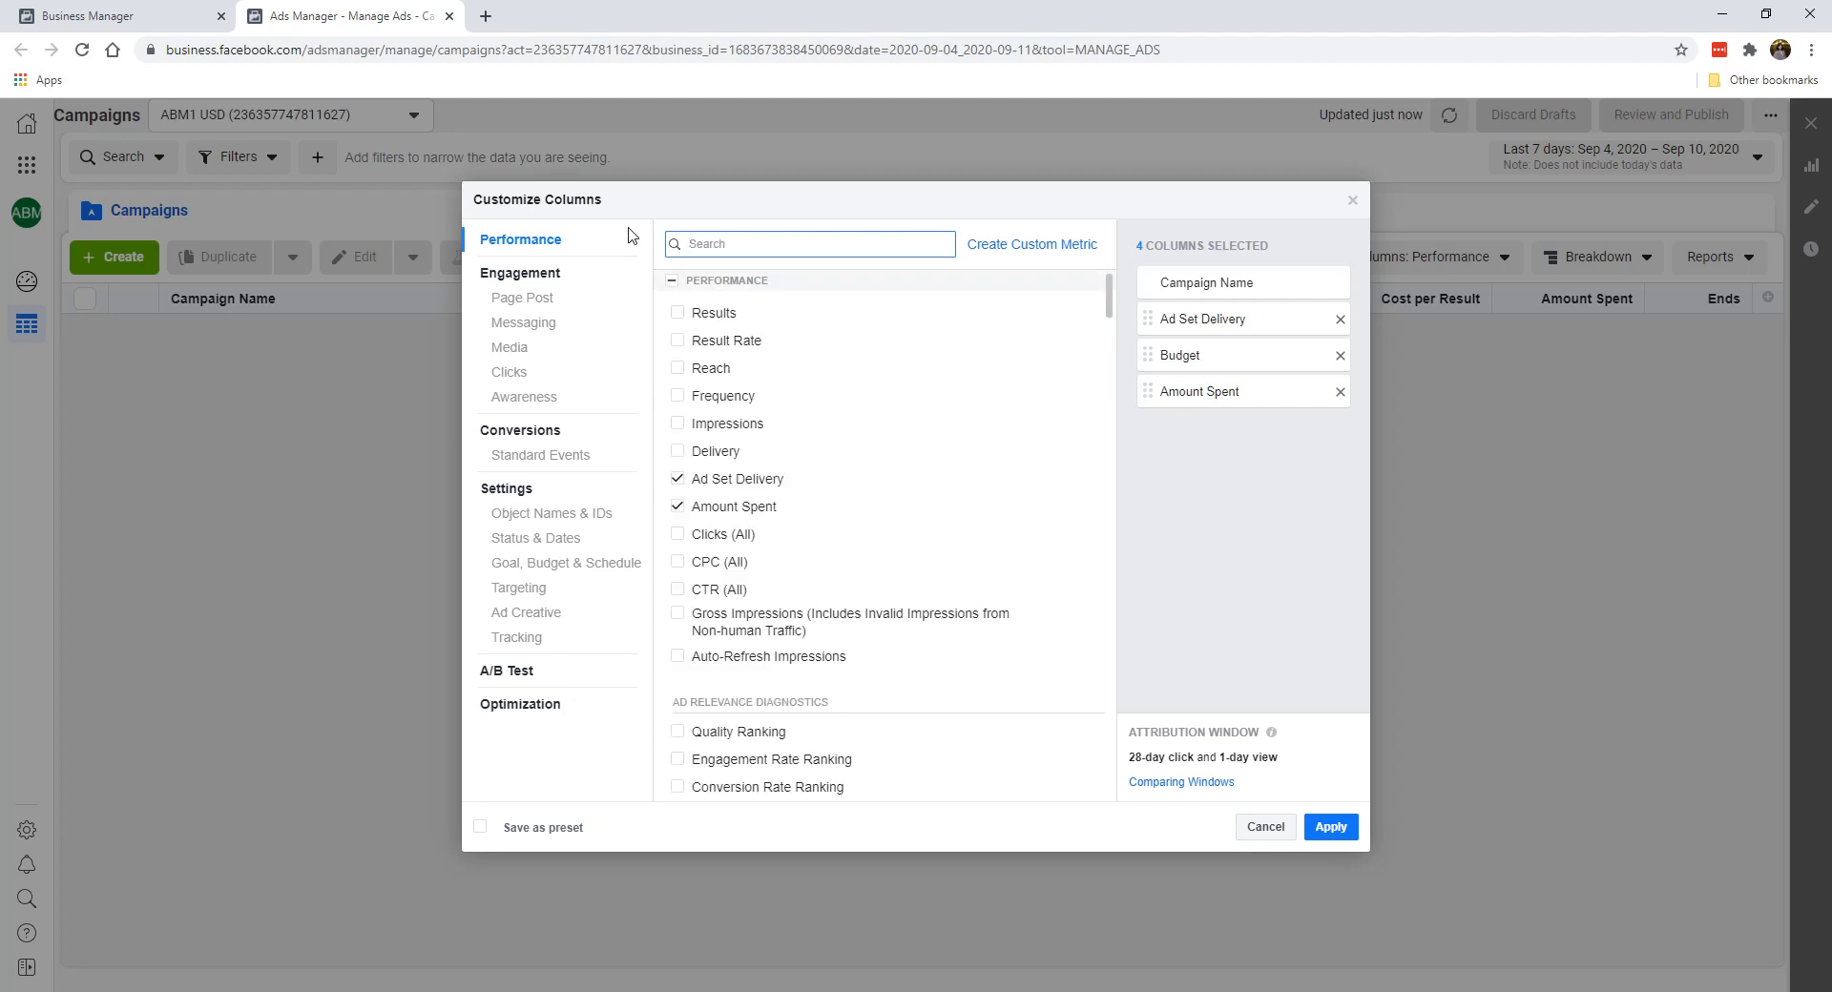
{"action": "type", "text": "impr"}
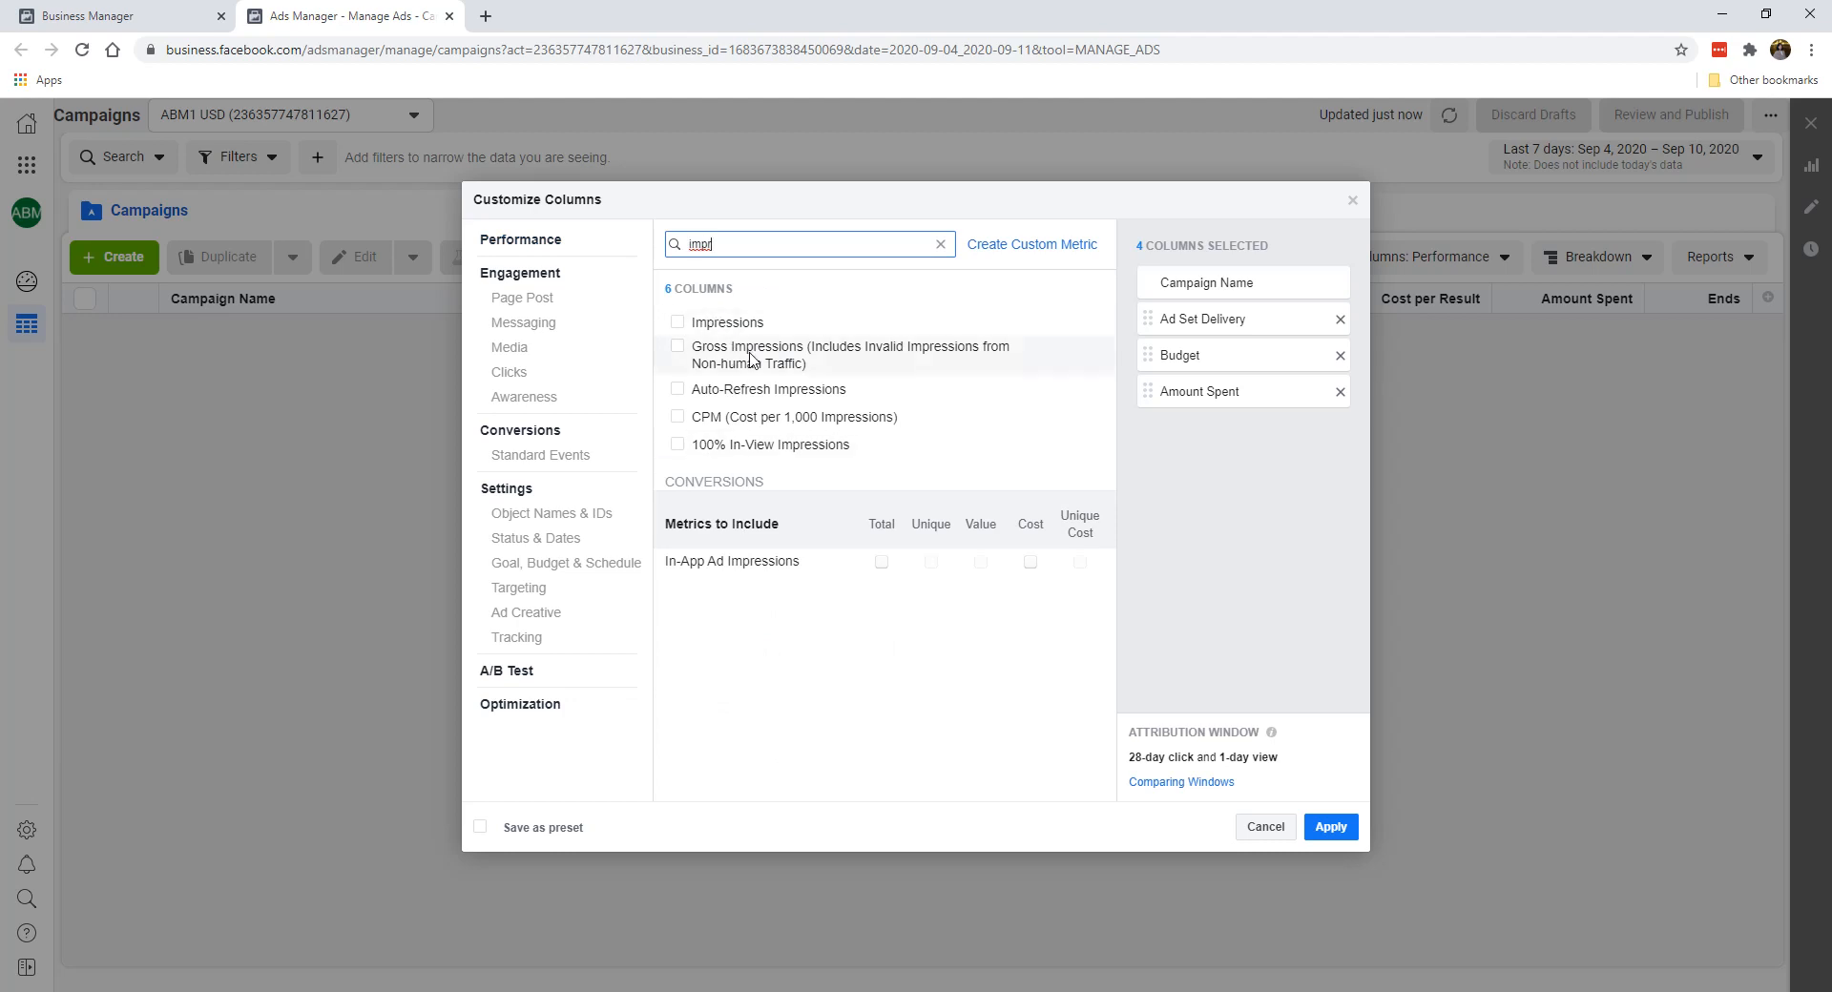
{"action": "left_click", "coordinate": [678, 325]}
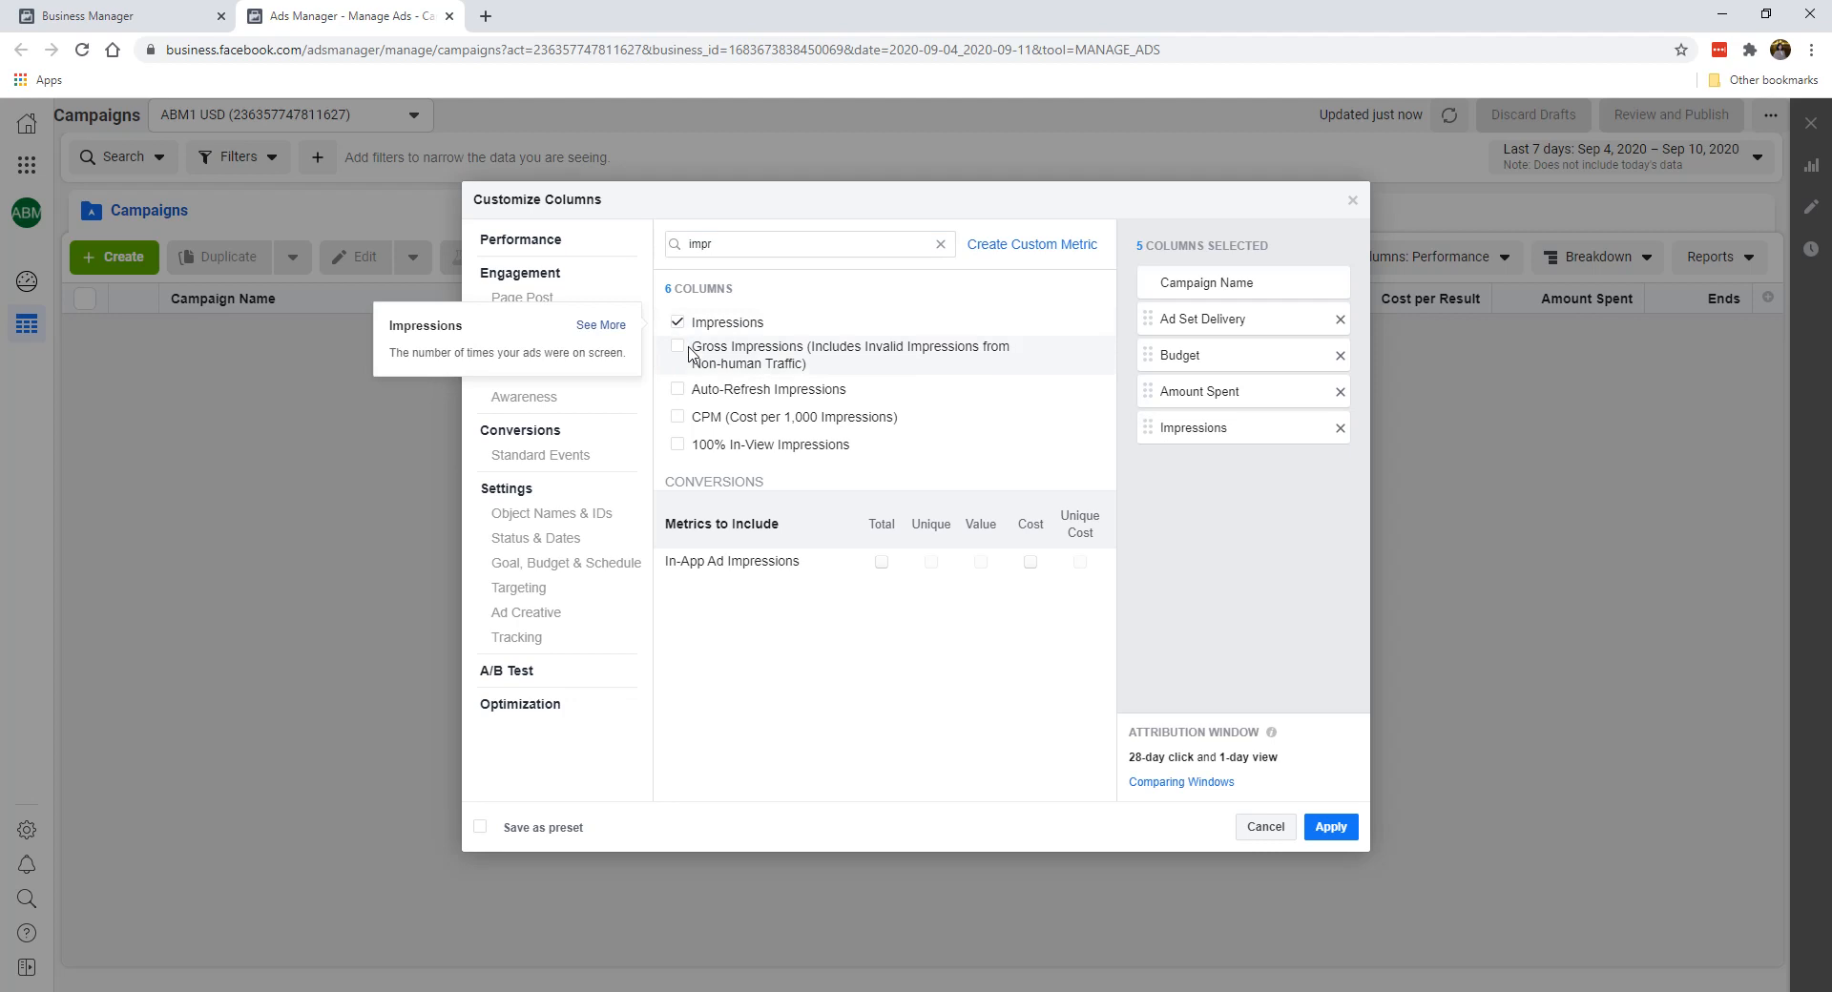
{"action": "left_click", "coordinate": [679, 420]}
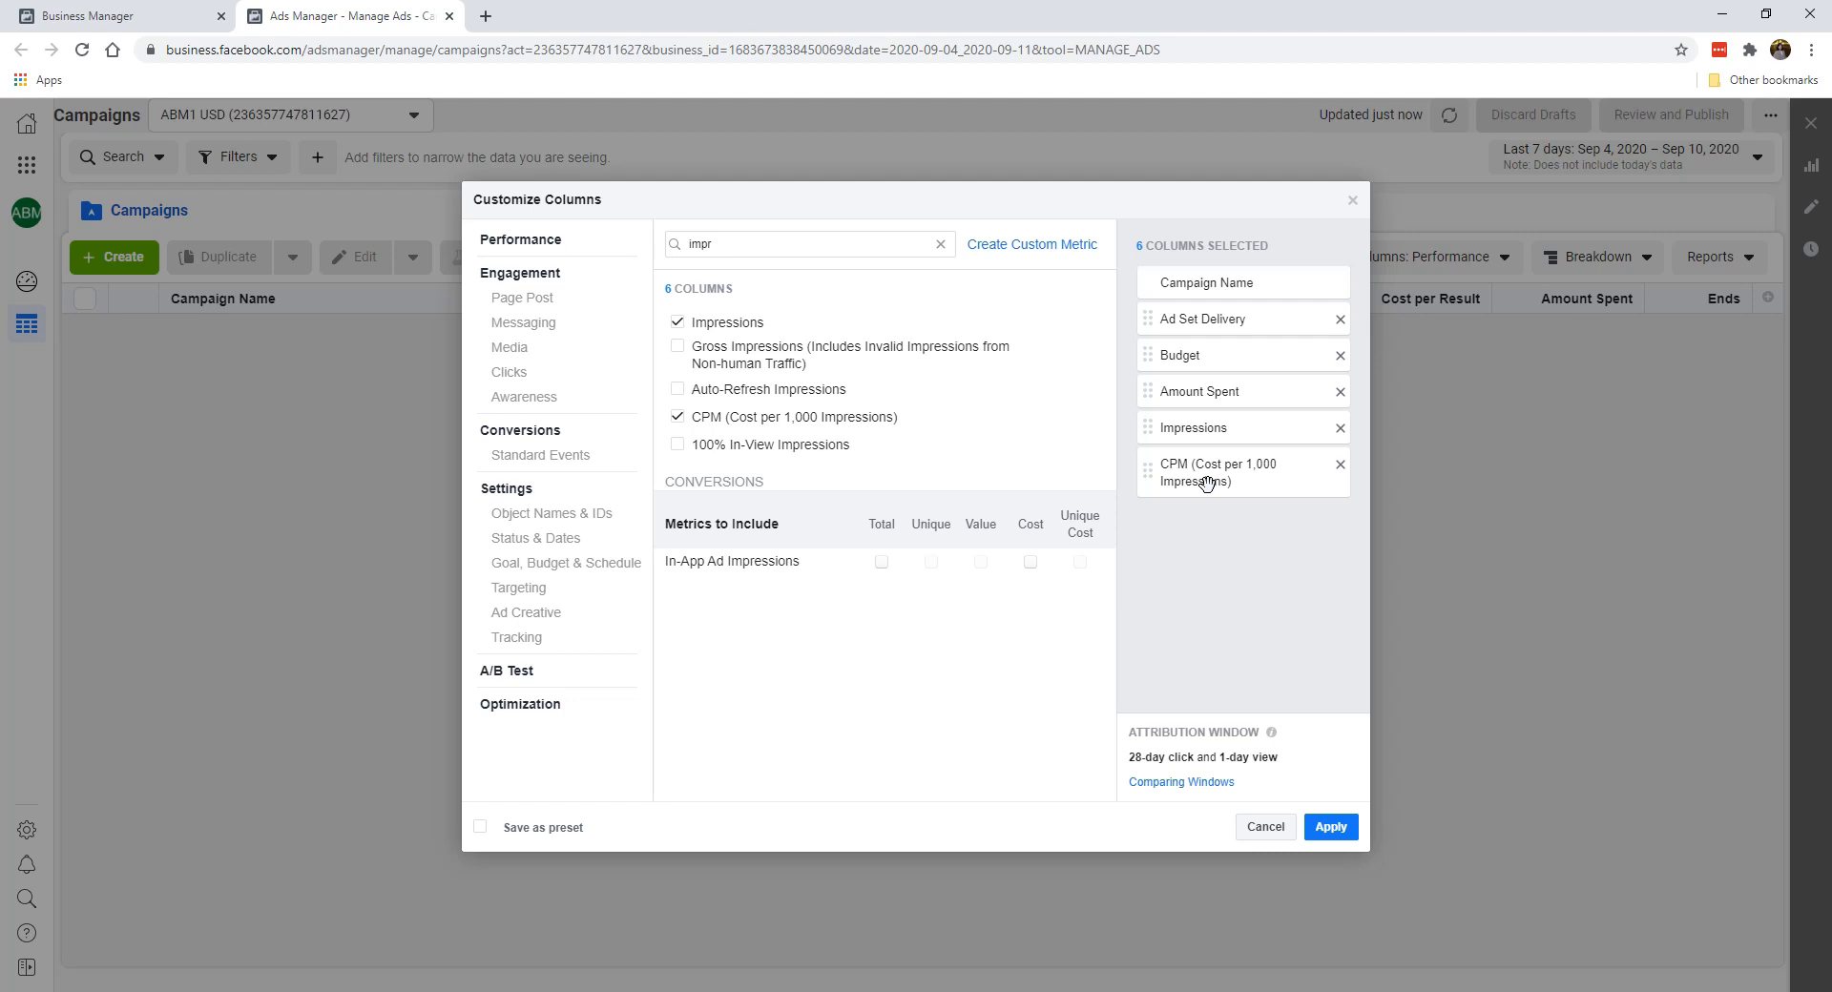
Add the Reach column, place it directly before Impressions, and remove it again from the selection
{"action": "left_click", "coordinate": [941, 244]}
{"action": "left_click", "coordinate": [868, 241]}
{"action": "type", "text": "reac"}
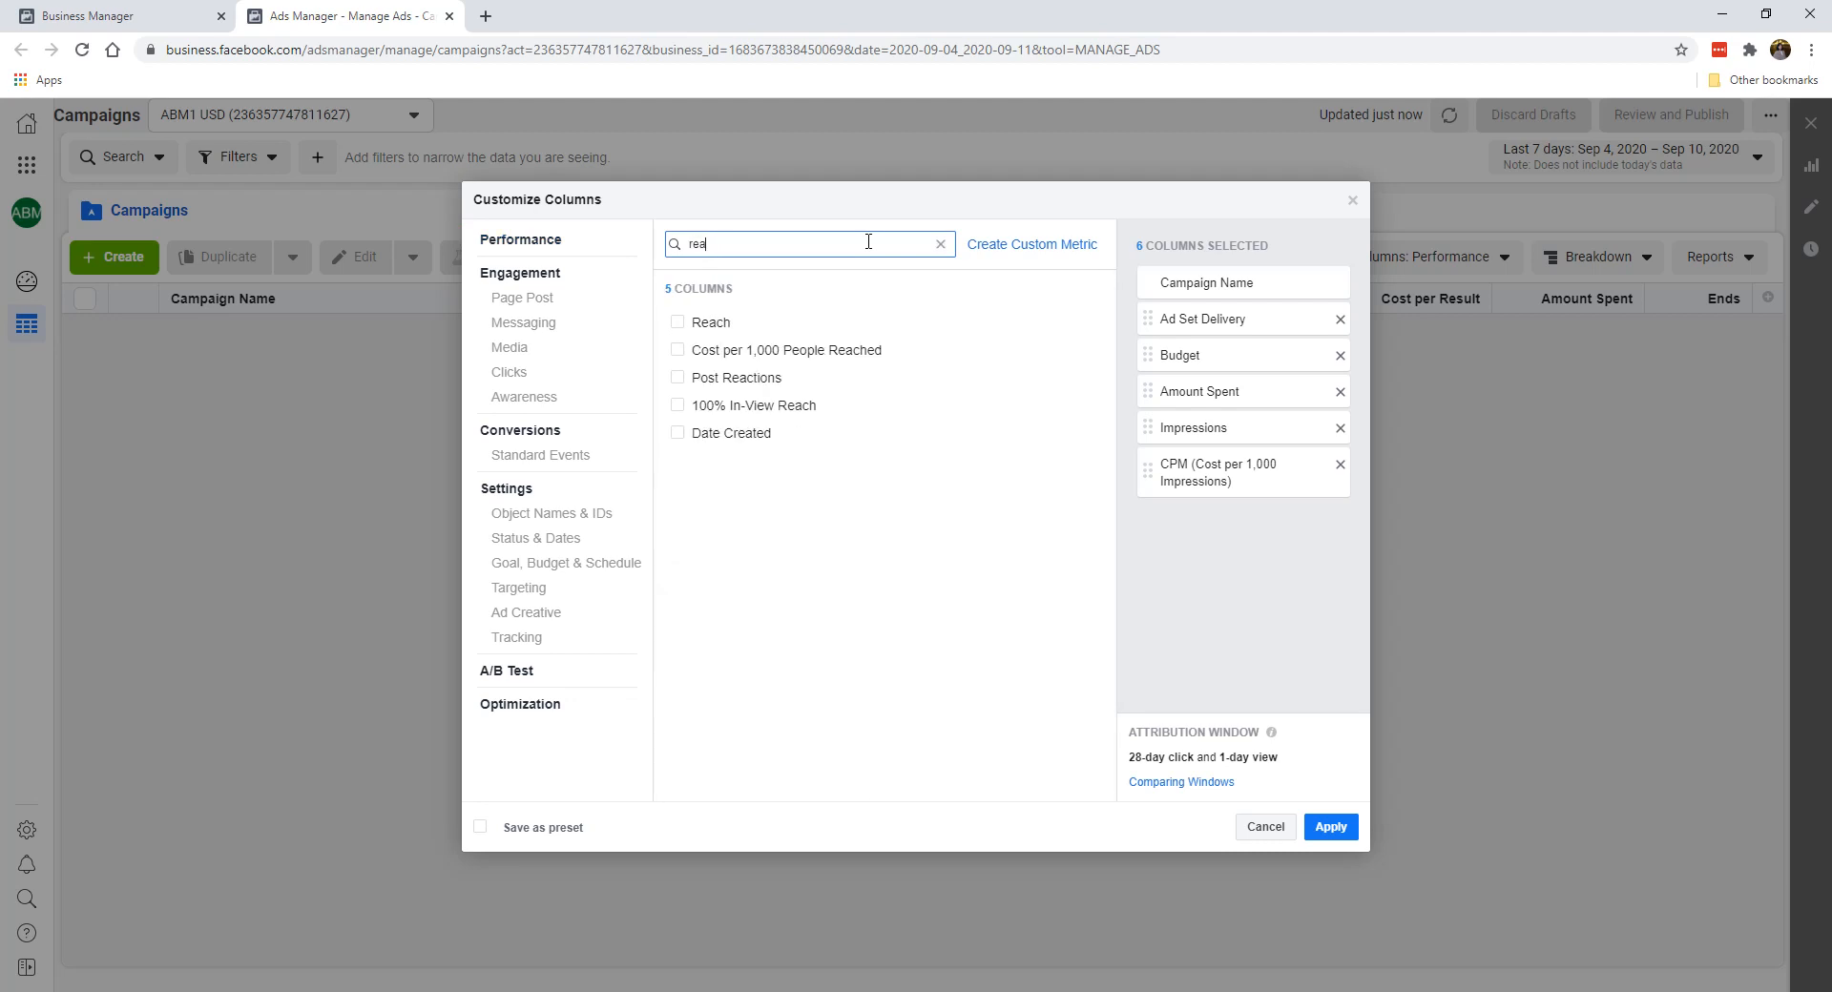
{"action": "left_click", "coordinate": [809, 322]}
{"action": "left_click_drag", "start_coordinate": [1174, 520], "coordinate": [1212, 535]}
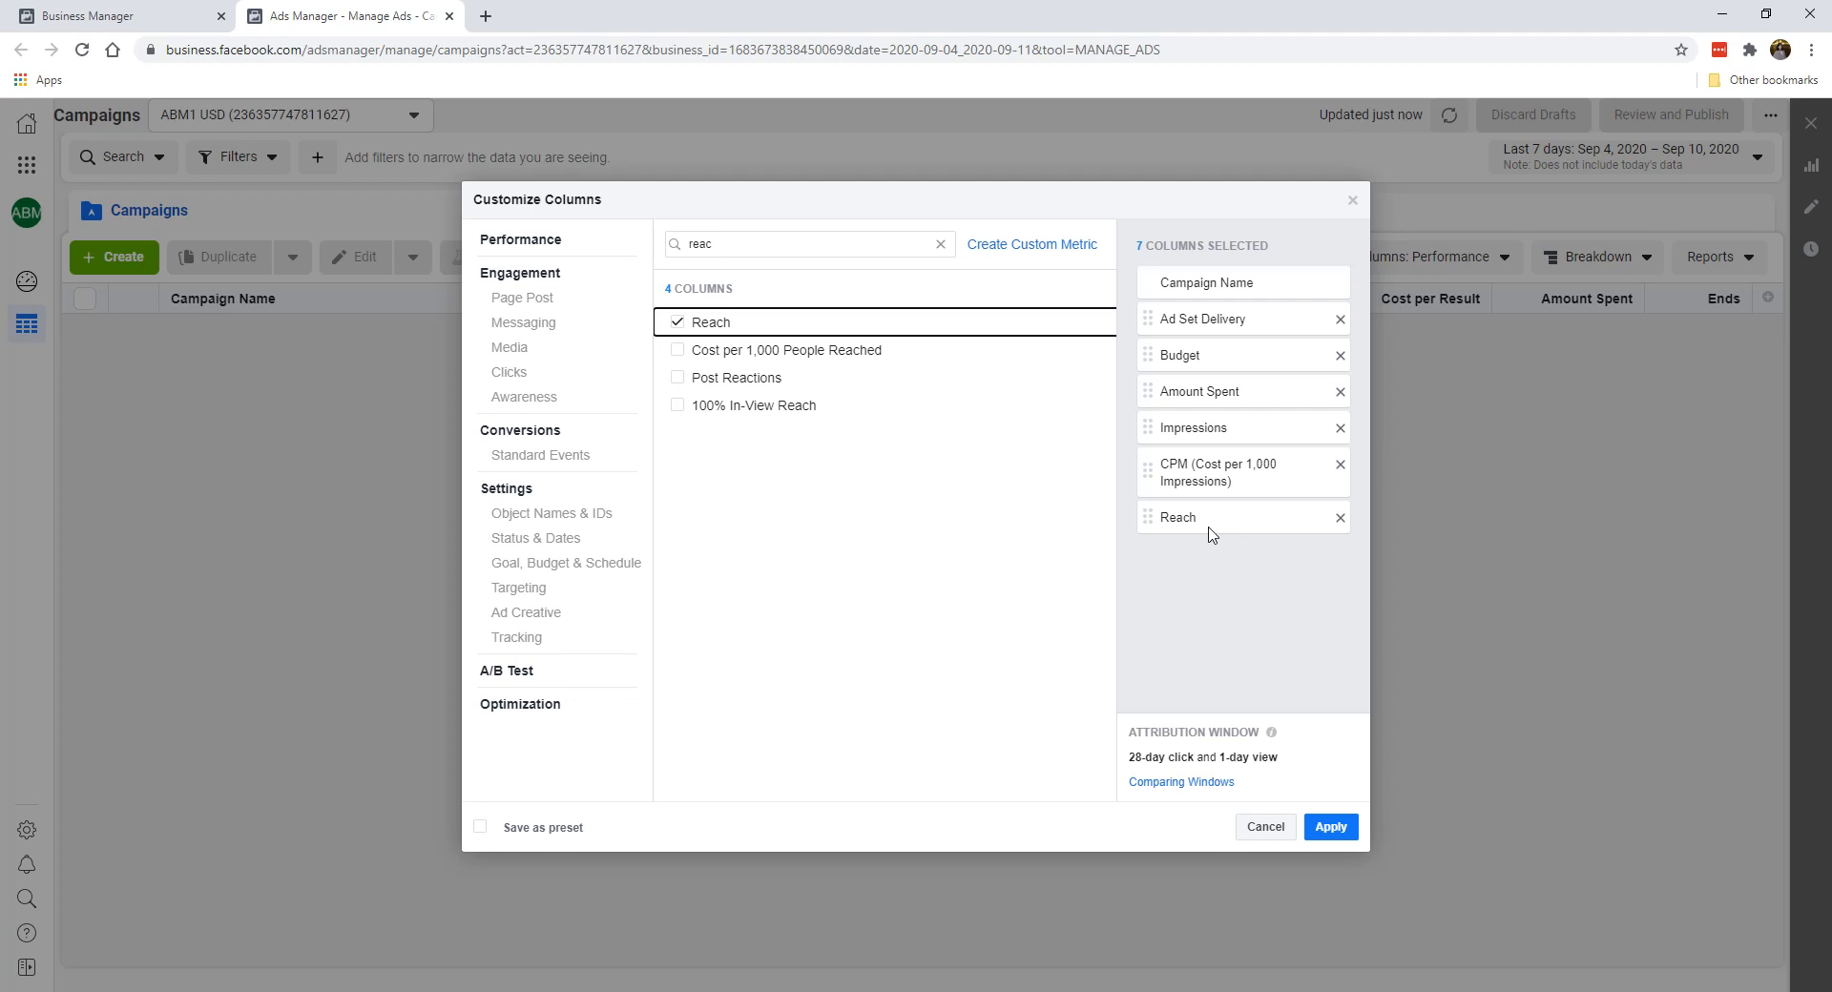
{"action": "left_click_drag", "start_coordinate": [1179, 515], "coordinate": [1191, 417]}
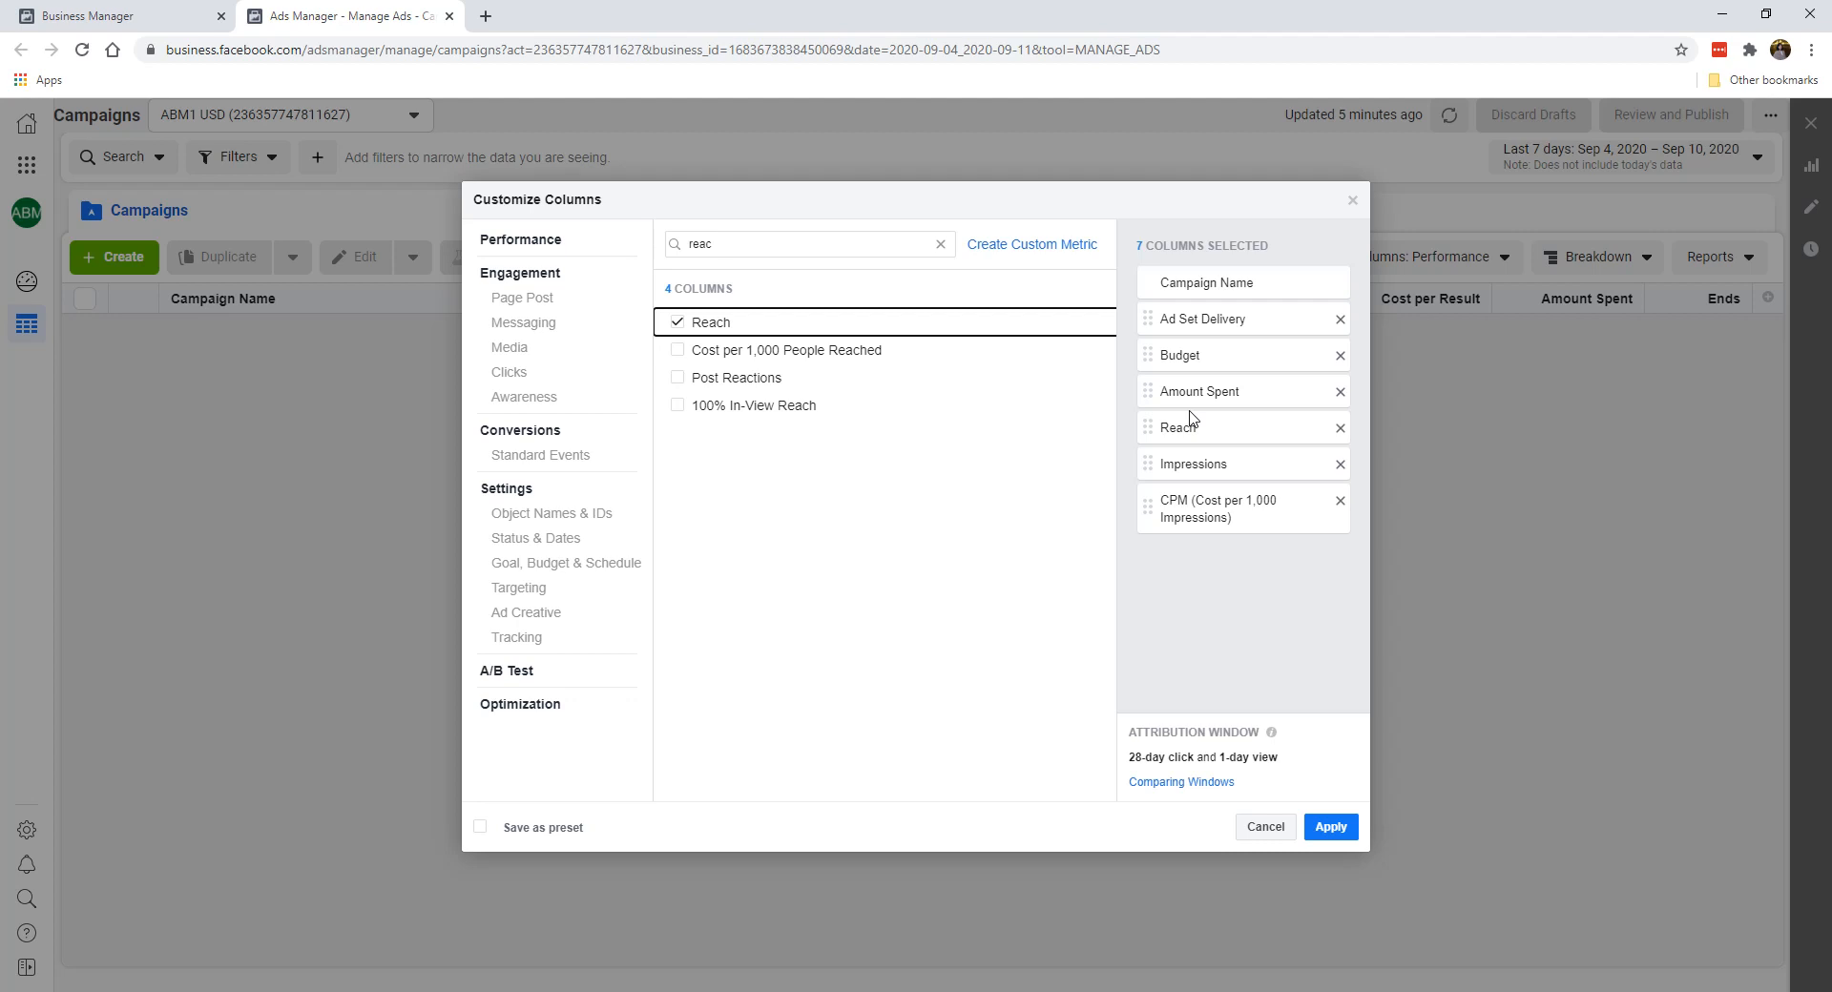
{"action": "left_click", "coordinate": [1341, 429]}
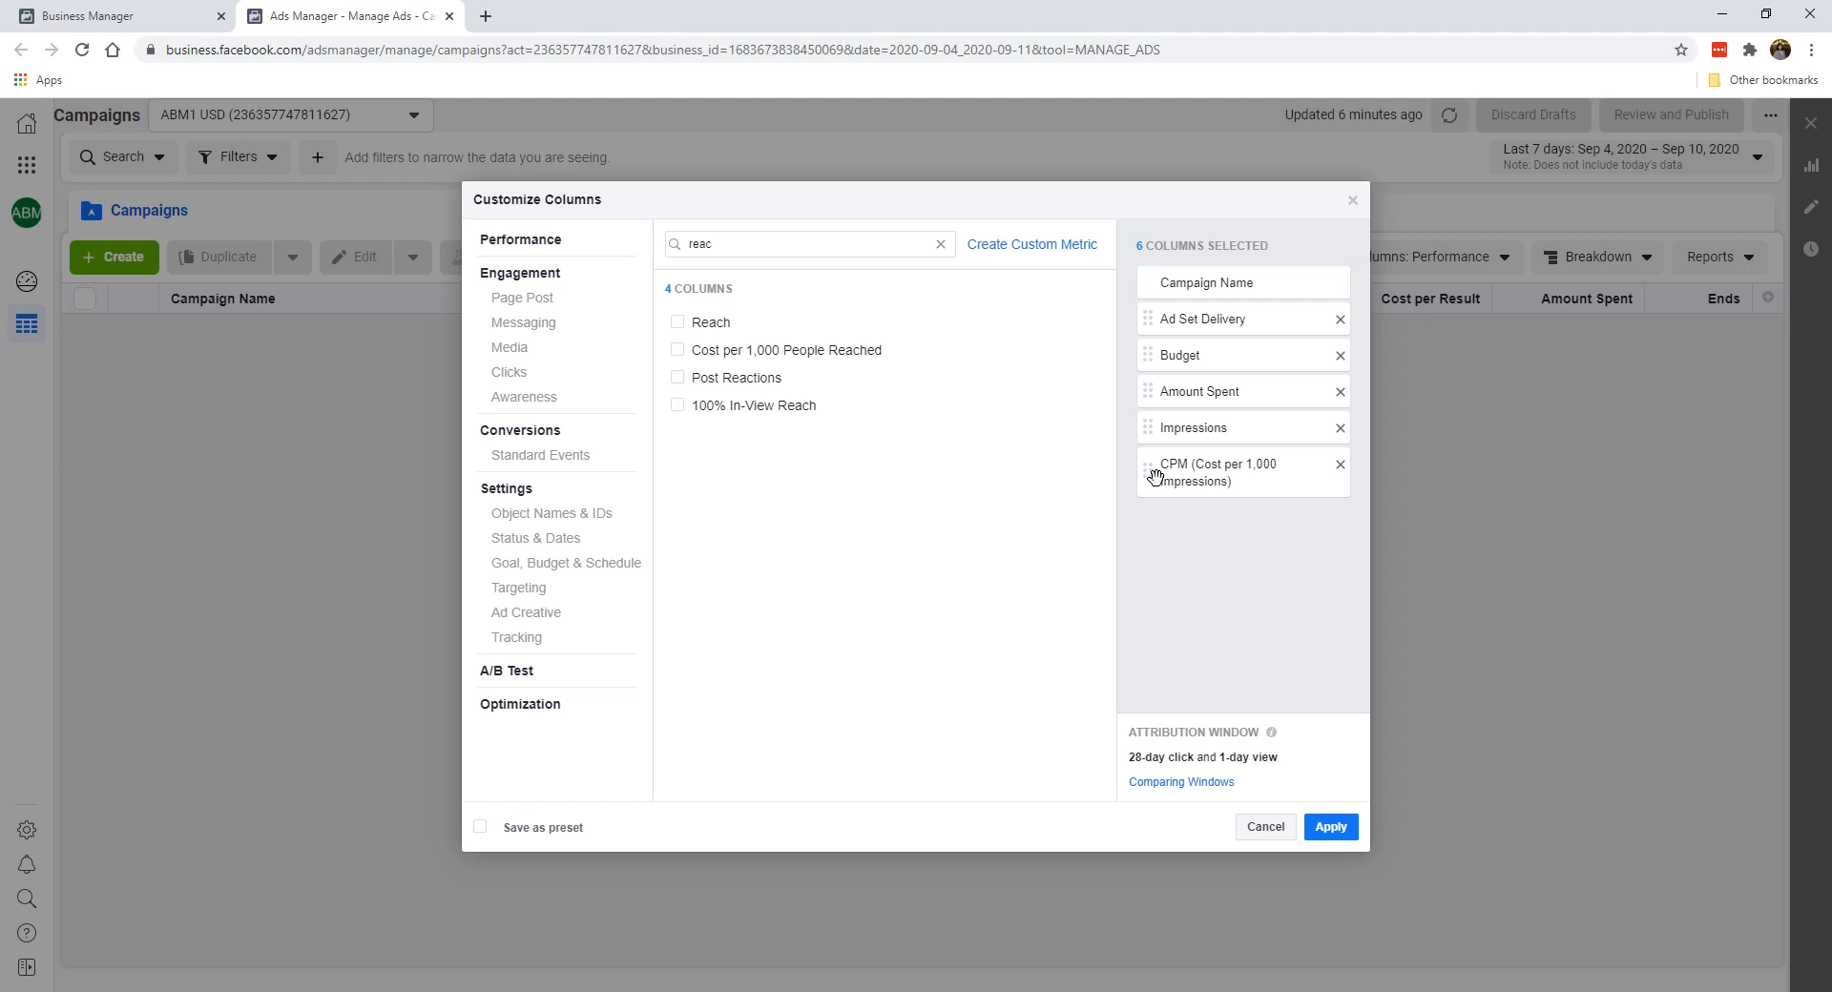
Search for "link" and add the Link Clicks and CPC (Cost per Link Click) columns
{"action": "left_click", "coordinate": [940, 243]}
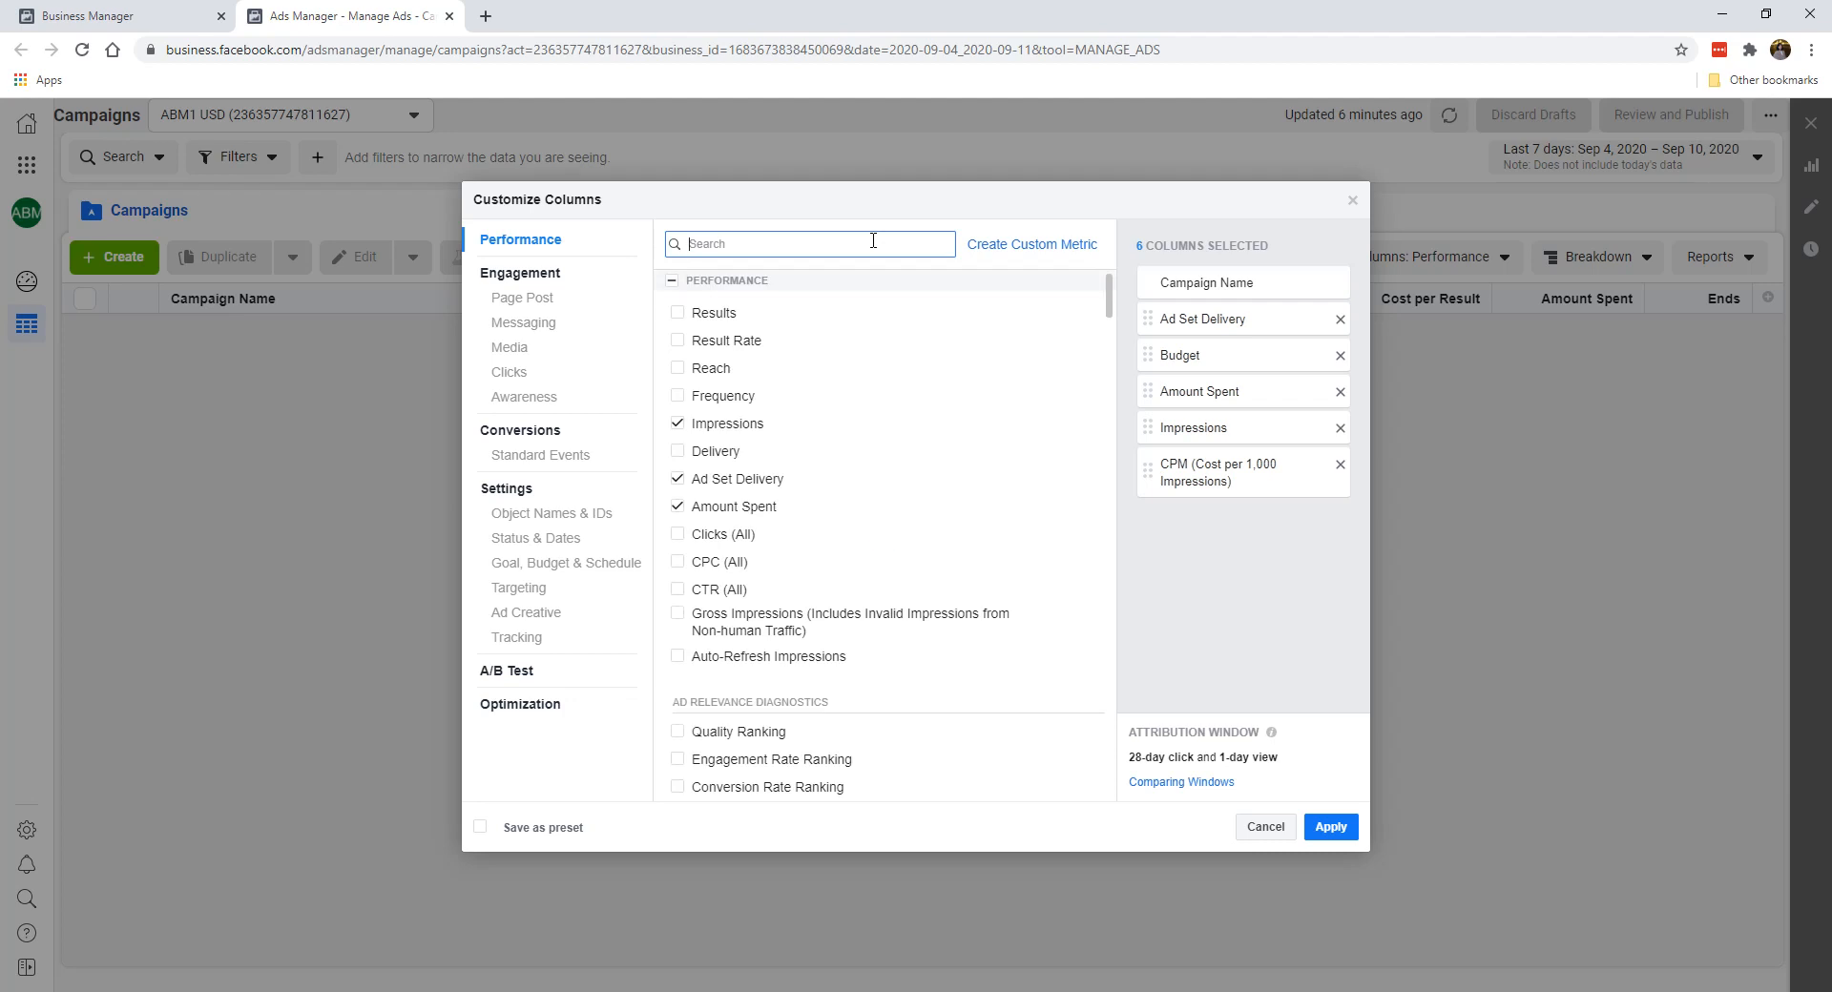
{"action": "type", "text": "link"}
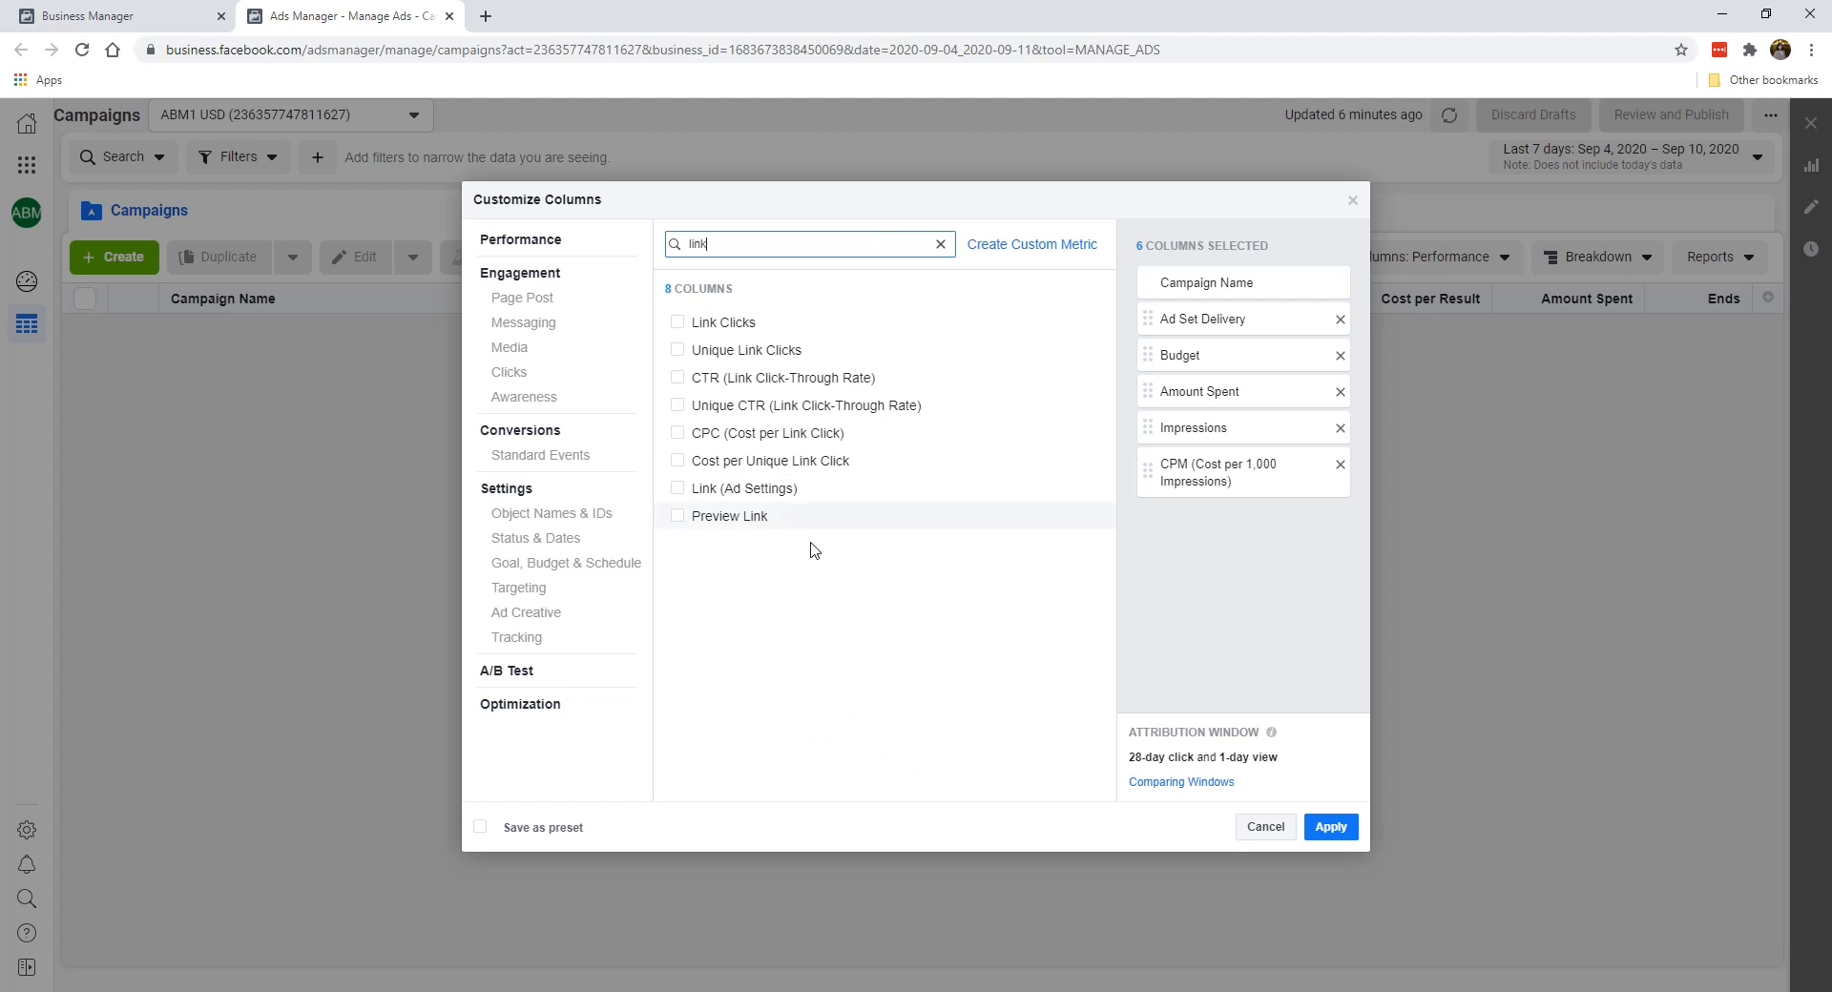
{"action": "left_click", "coordinate": [734, 329]}
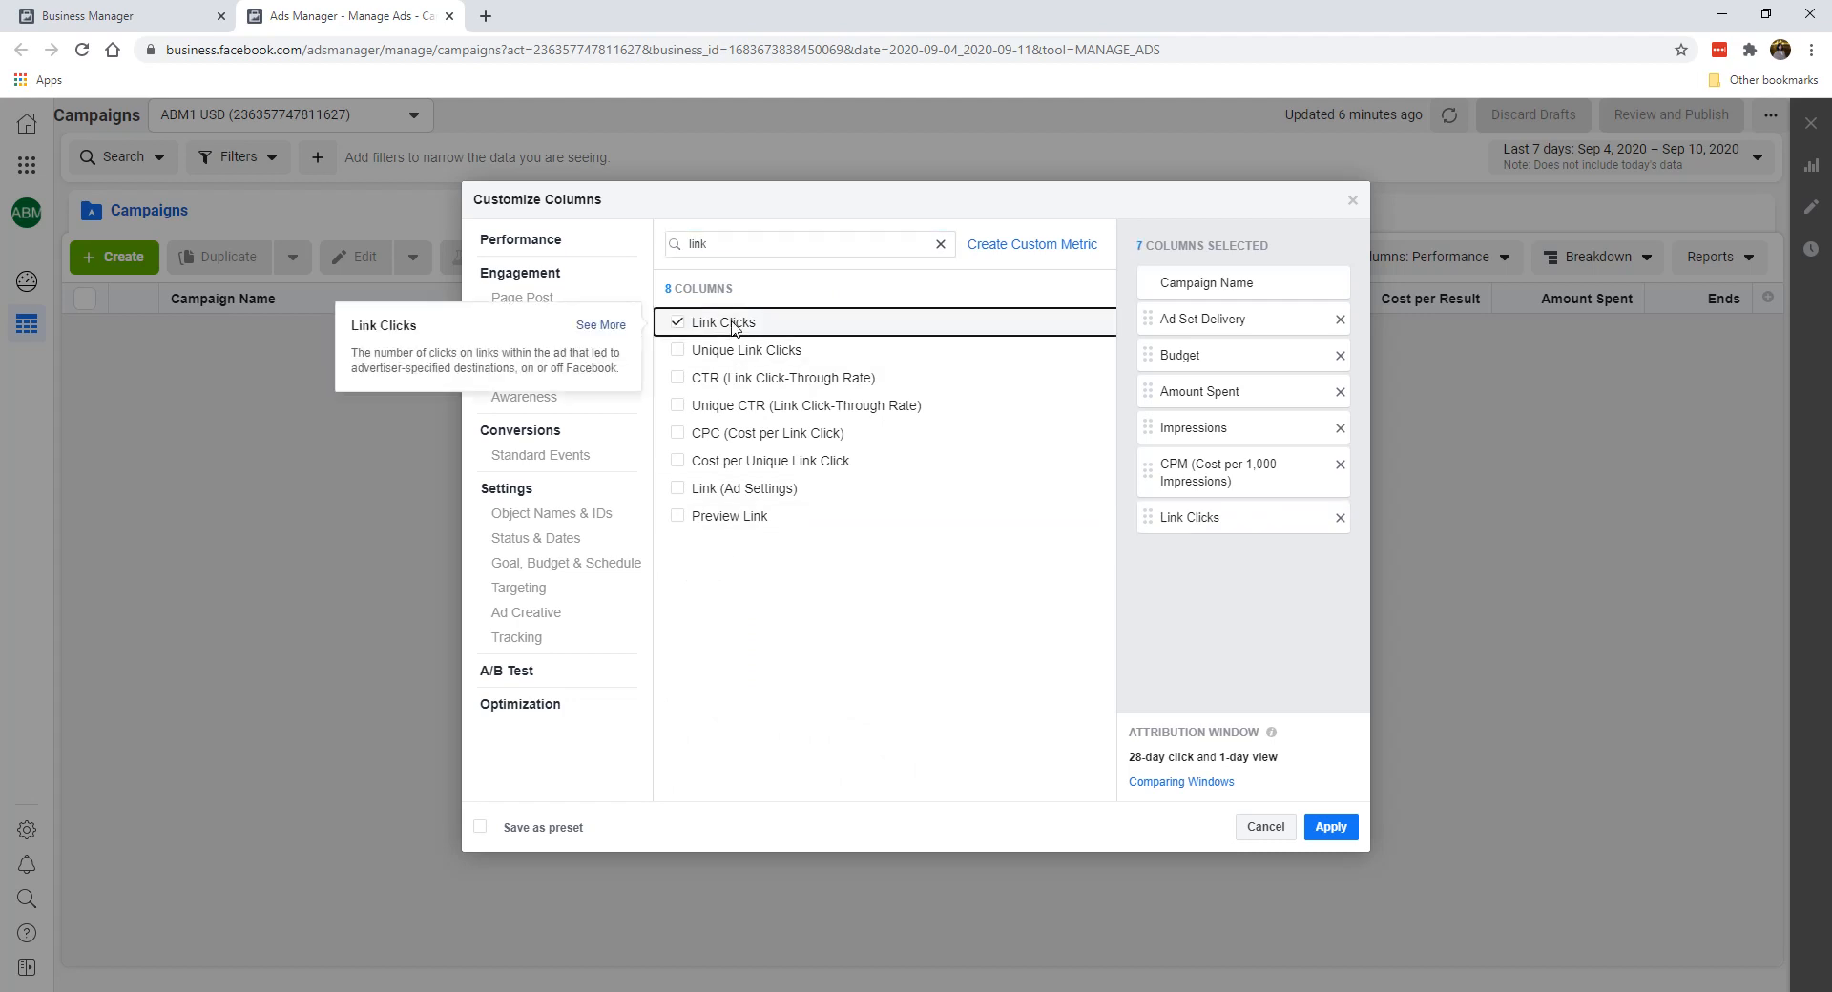
{"action": "left_click", "coordinate": [722, 441]}
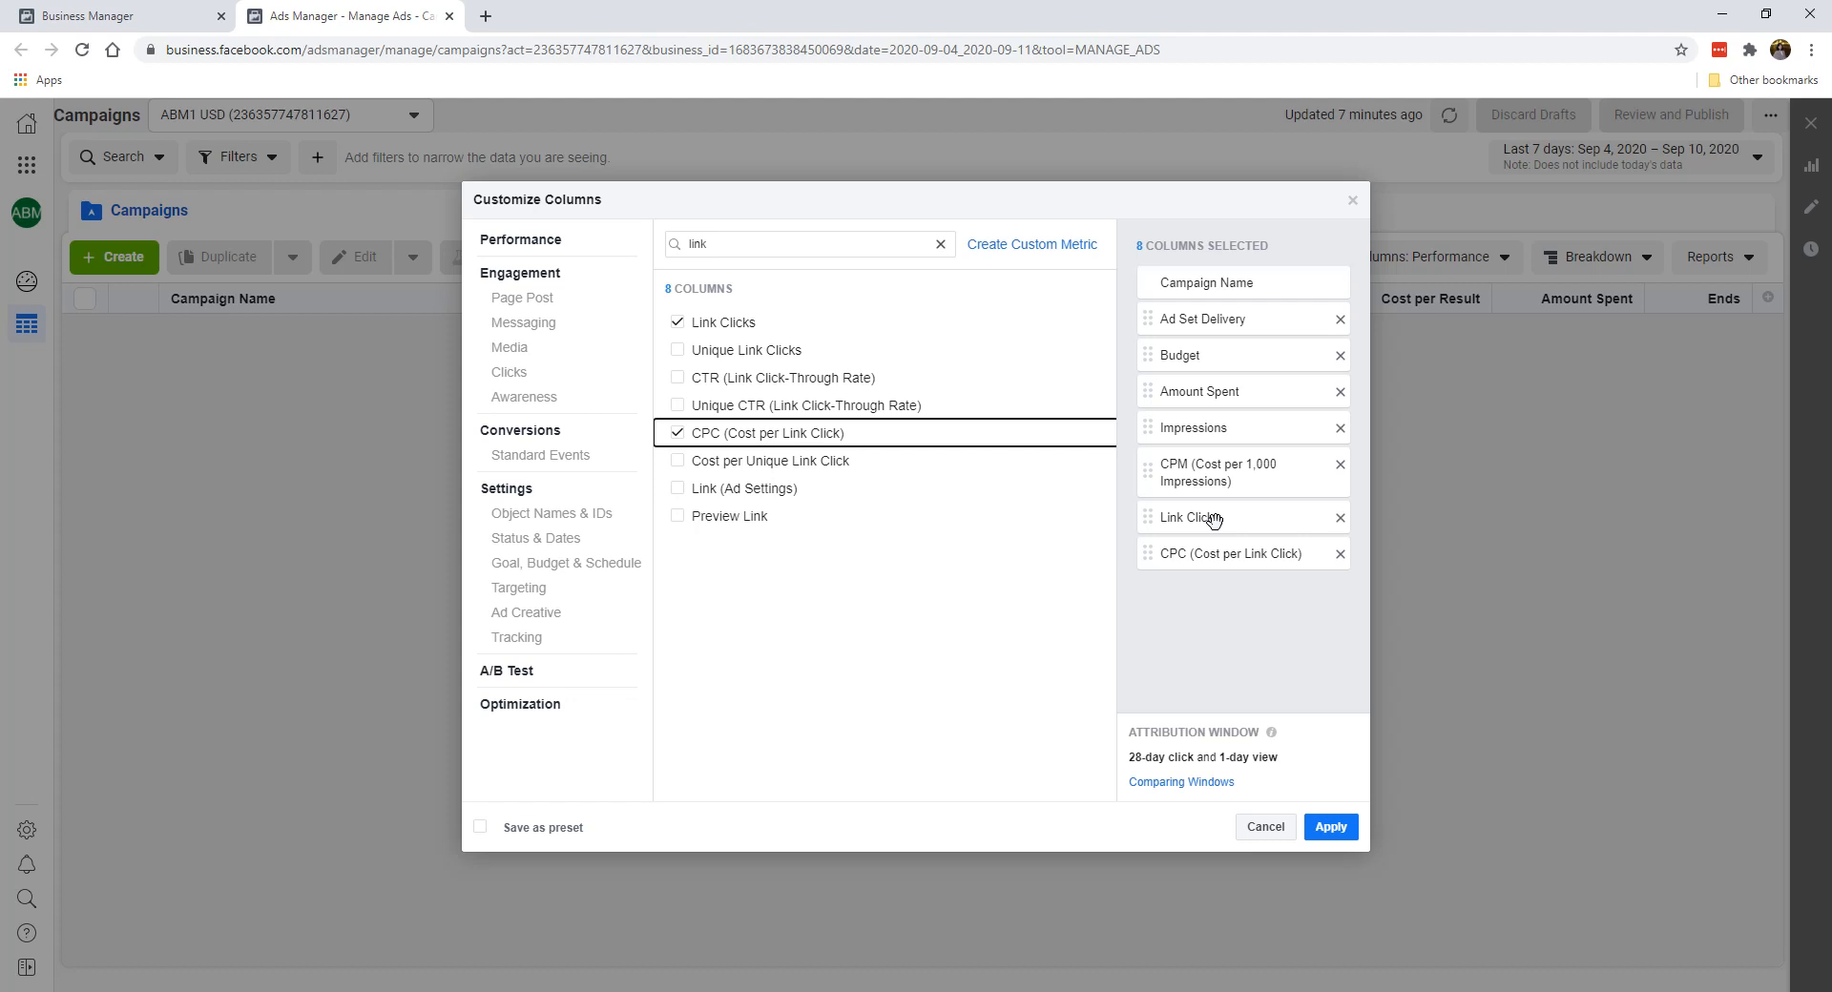
Search for "ctr" and add the CTR (Link Click-Through Rate) and CTR (All) columns
{"action": "left_click", "coordinate": [940, 244]}
{"action": "type", "text": "ctr"}
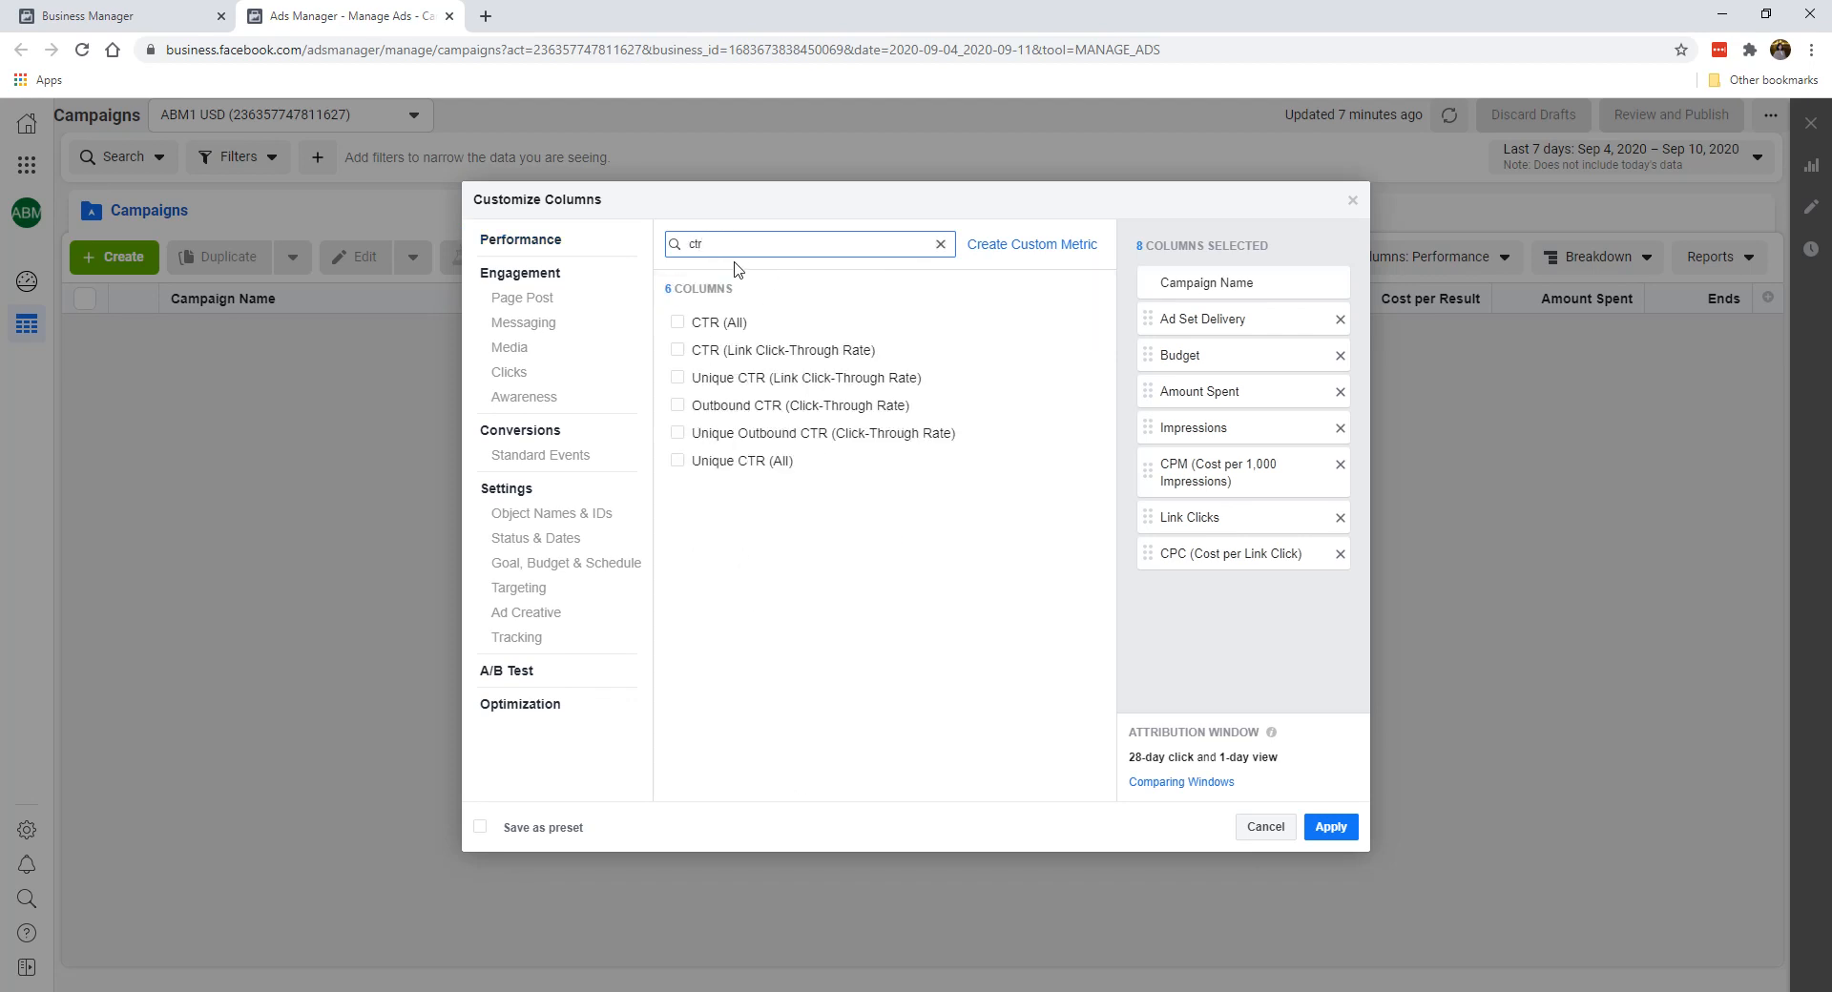
{"action": "left_click", "coordinate": [771, 353]}
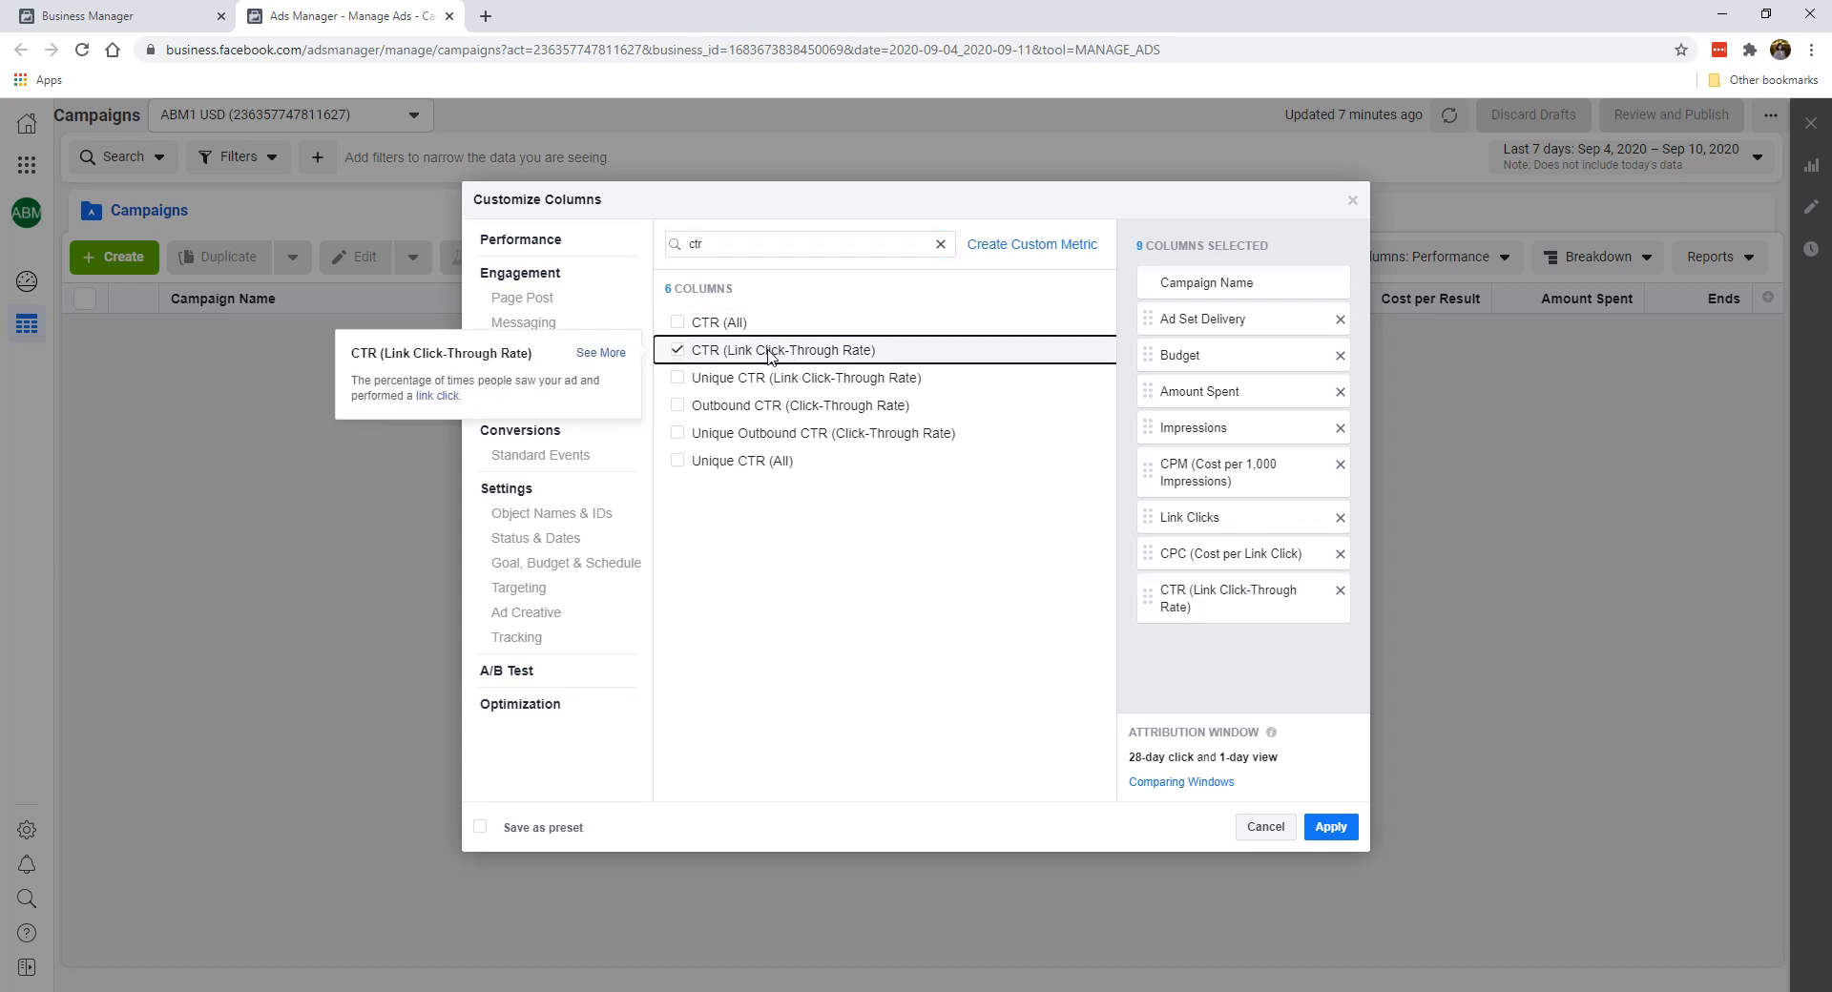
{"action": "left_click", "coordinate": [726, 324]}
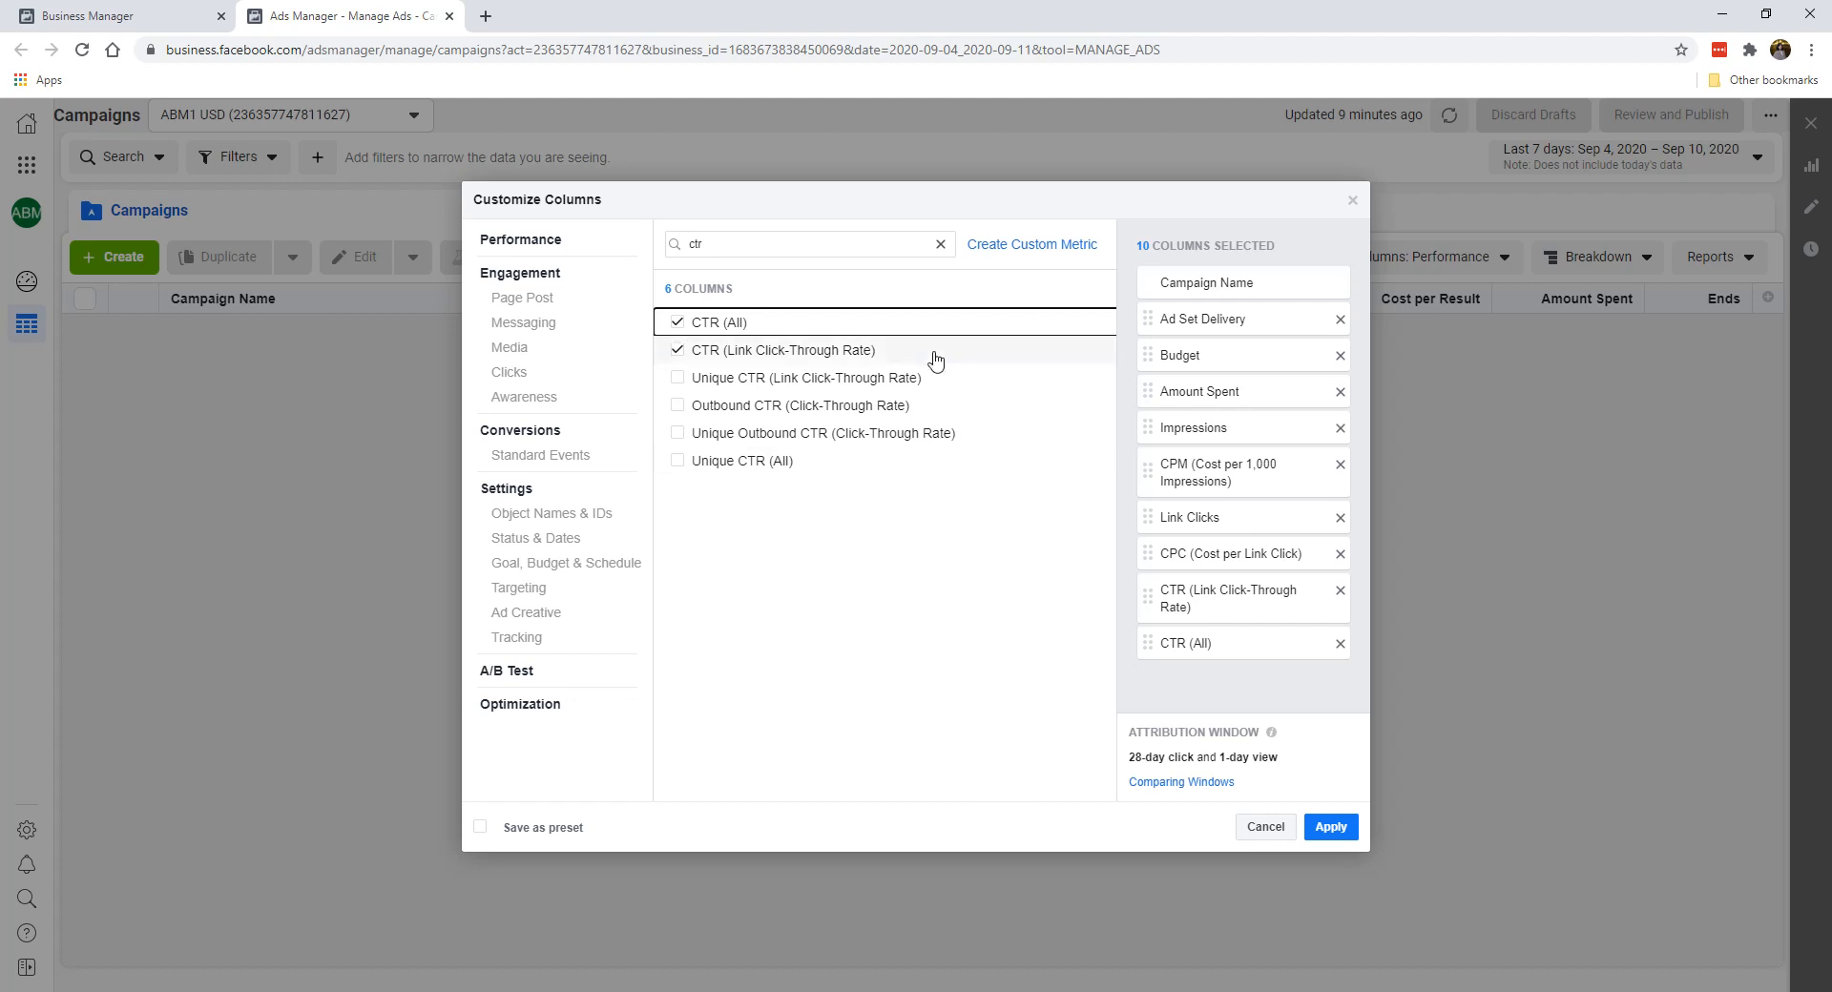
Search for "lead" and add the Total and Cost metrics for Leads as columns
{"action": "left_click_drag", "start_coordinate": [749, 250], "coordinate": [641, 261]}
{"action": "key", "text": "BackSpace"}
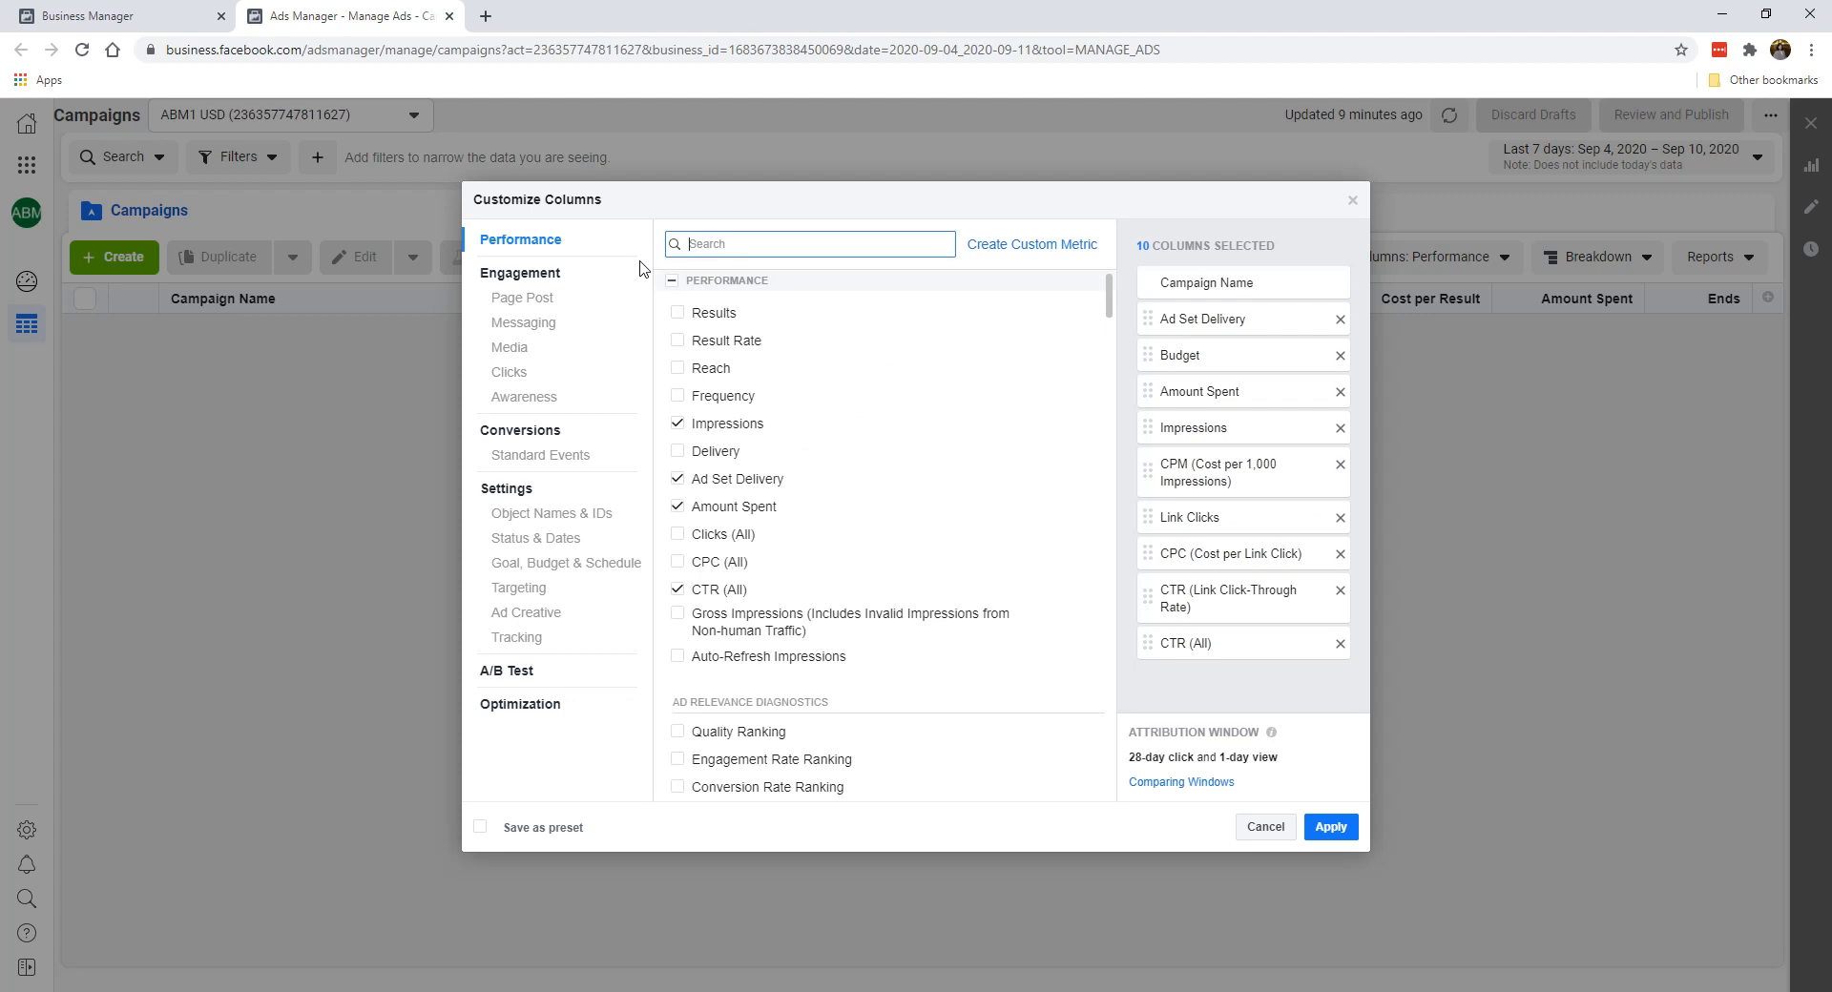
{"action": "type", "text": "lead"}
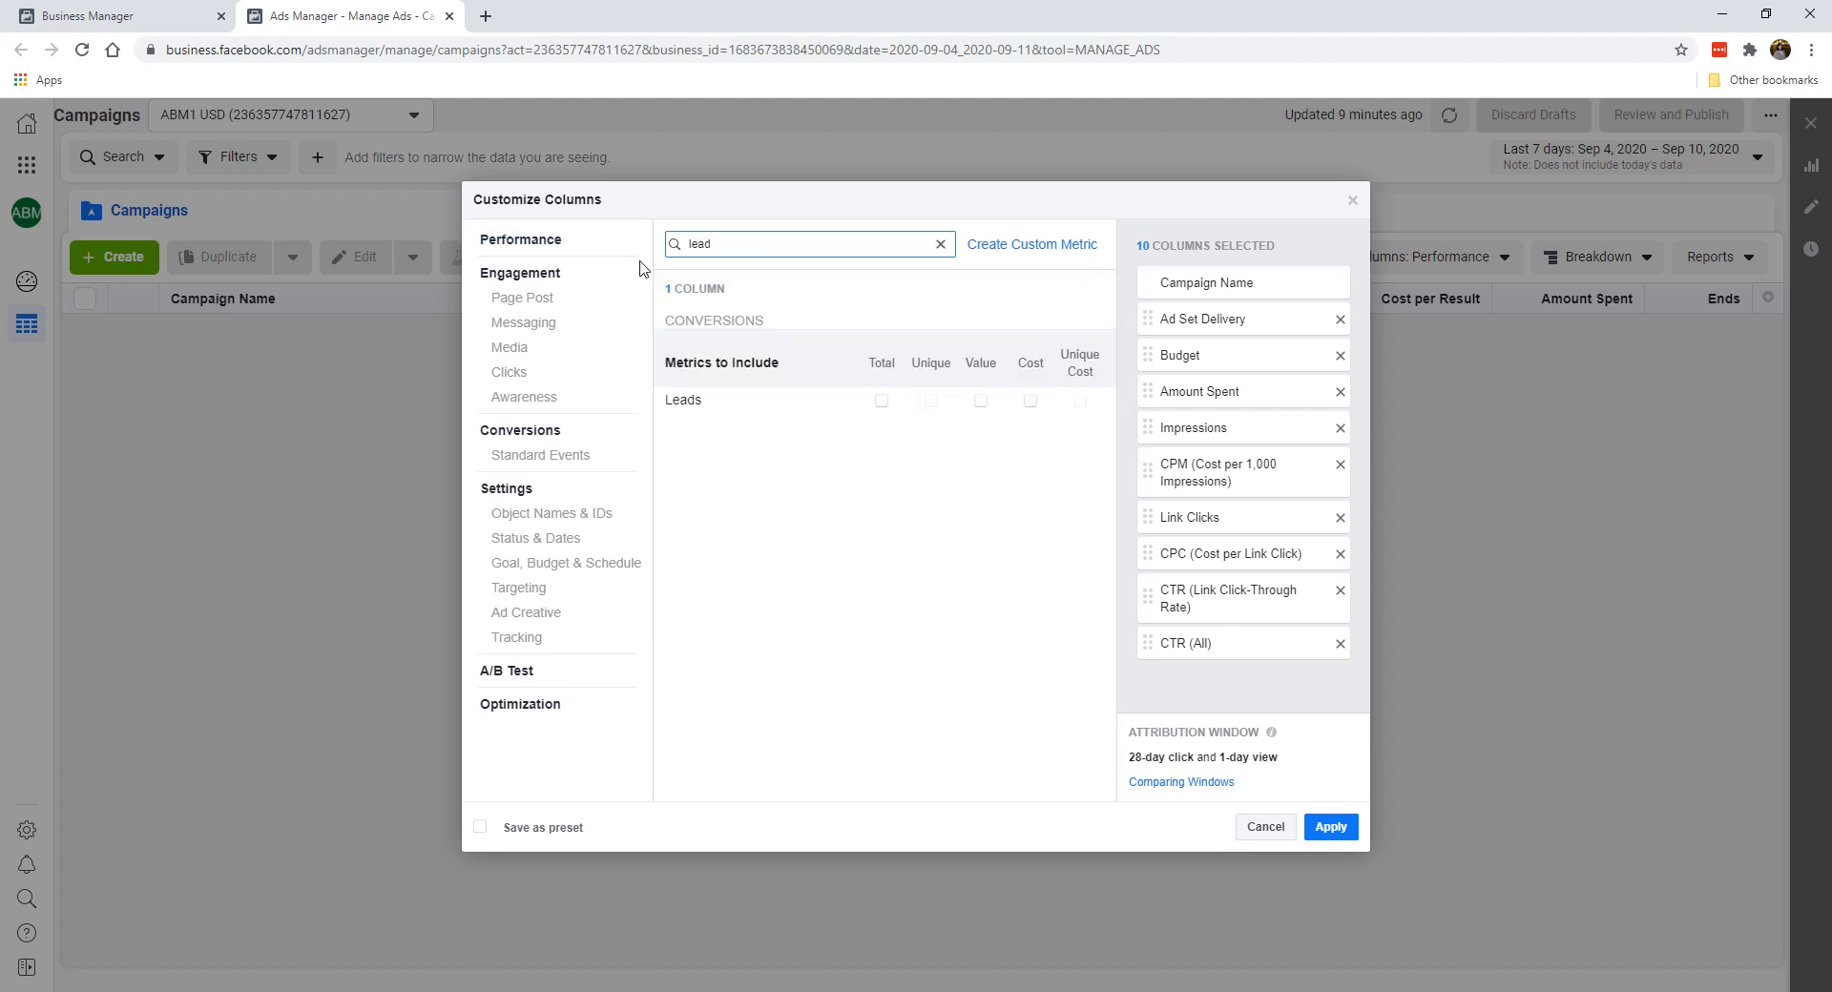
{"action": "left_click", "coordinate": [882, 402]}
{"action": "left_click", "coordinate": [1030, 402]}
Exclude the Website Leads, Offline Leads and On-Facebook Leads breakdowns from the selected Leads column
{"action": "scroll", "coordinate": [1207, 456], "scroll_direction": "down", "scroll_amount": 2}
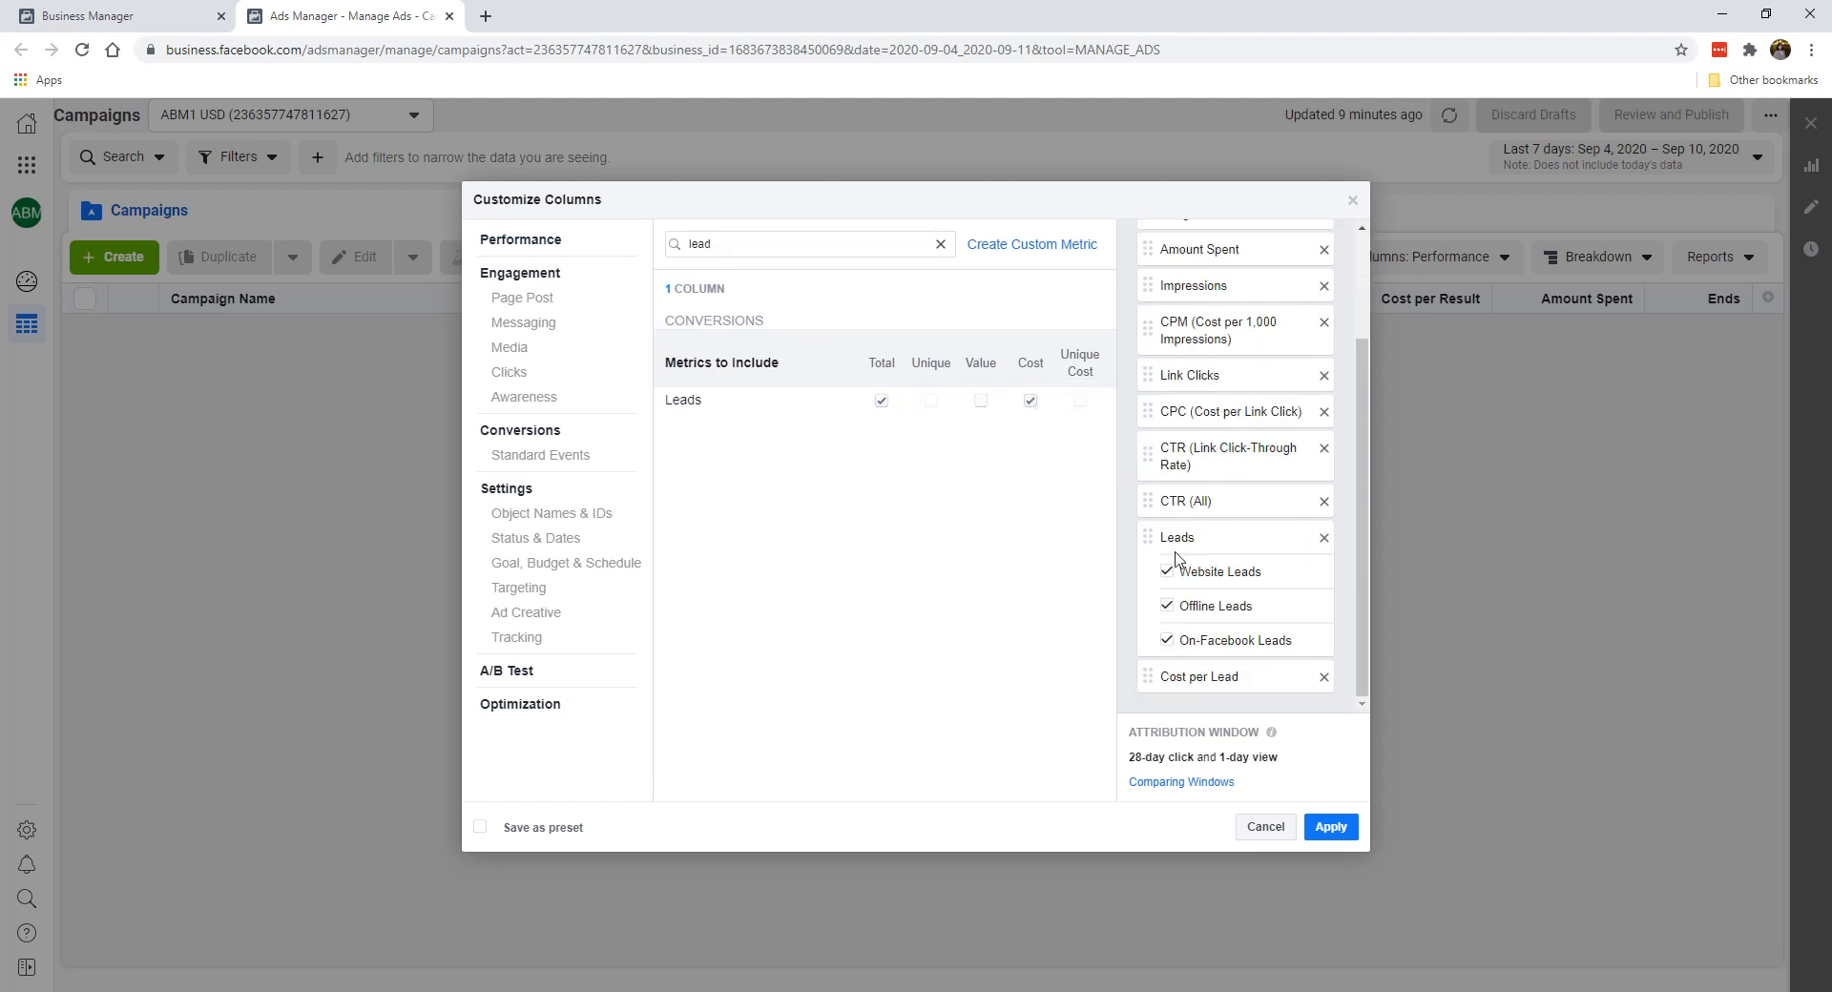
{"action": "left_click", "coordinate": [1165, 604]}
{"action": "left_click", "coordinate": [1168, 574]}
{"action": "left_click", "coordinate": [1169, 641]}
Review the order and completeness of the selected columns from Campaign Name to Cost per Lead
{"action": "scroll", "coordinate": [1237, 533], "scroll_direction": "up", "scroll_amount": 2}
{"action": "scroll", "coordinate": [1245, 506], "scroll_direction": "down", "scroll_amount": 2}
{"action": "scroll", "coordinate": [1239, 559], "scroll_direction": "up", "scroll_amount": 2}
{"action": "scroll", "coordinate": [1224, 466], "scroll_direction": "down", "scroll_amount": 2}
{"action": "scroll", "coordinate": [1223, 466], "scroll_direction": "up", "scroll_amount": 2}
{"action": "scroll", "coordinate": [1231, 421], "scroll_direction": "down", "scroll_amount": 2}
{"action": "scroll", "coordinate": [1235, 434], "scroll_direction": "up", "scroll_amount": 2}
{"action": "scroll", "coordinate": [1220, 358], "scroll_direction": "down", "scroll_amount": 3}
{"action": "scroll", "coordinate": [1234, 525], "scroll_direction": "up", "scroll_amount": 2}
{"action": "scroll", "coordinate": [1163, 435], "scroll_direction": "up", "scroll_amount": 1}
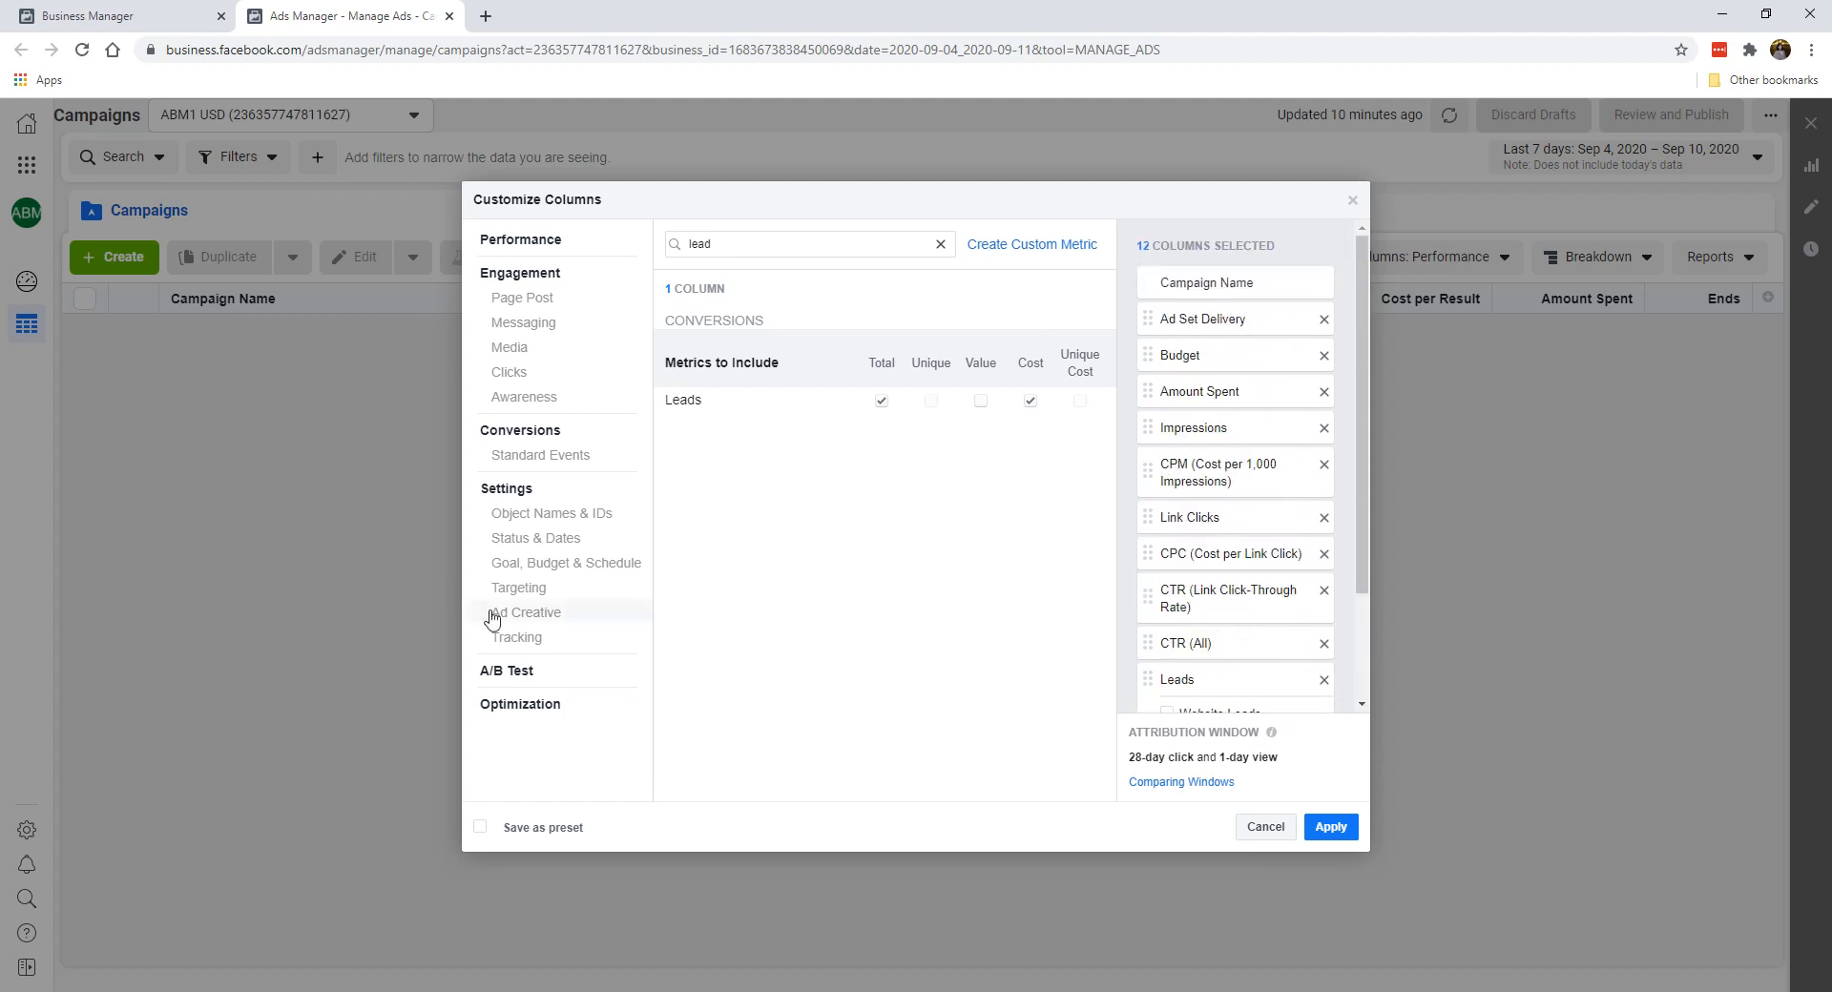
{"action": "scroll", "coordinate": [1237, 391], "scroll_direction": "down", "scroll_amount": 3}
{"action": "scroll", "coordinate": [1180, 464], "scroll_direction": "up", "scroll_amount": 3}
Save the column selection as a preset named "Lead Gen" and apply it to the campaigns table
{"action": "left_click", "coordinate": [561, 832]}
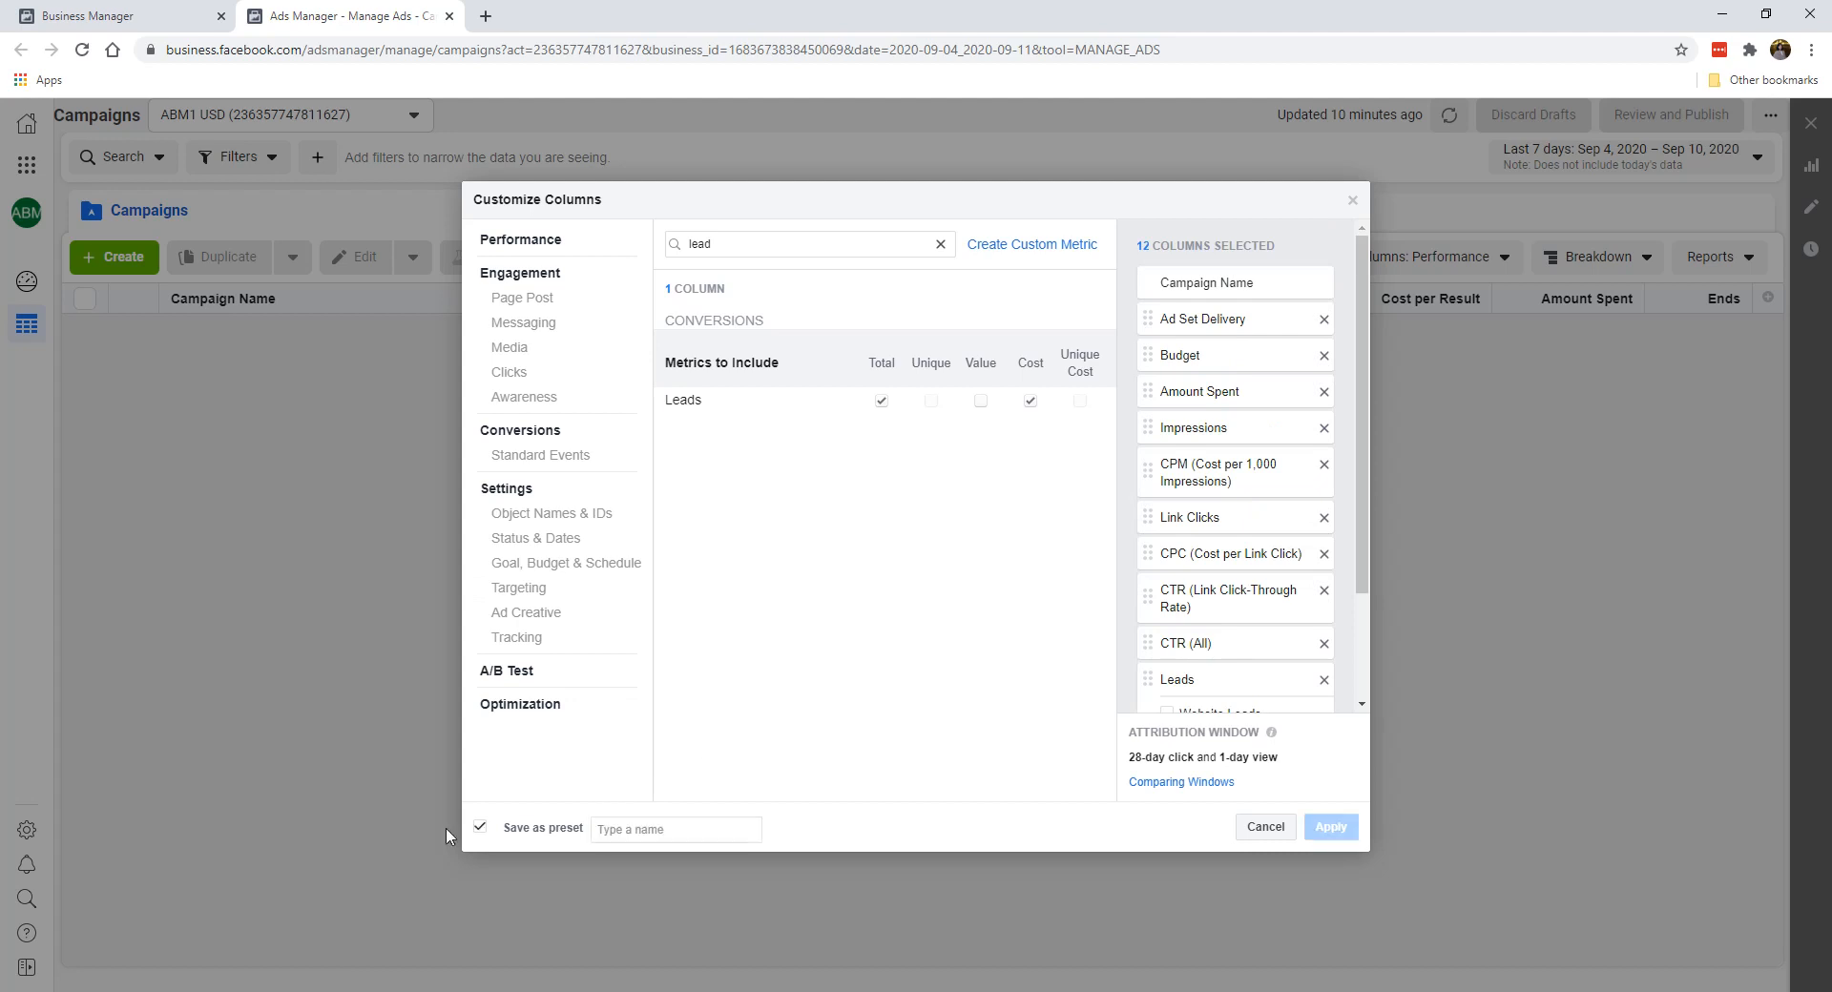
{"action": "left_click", "coordinate": [639, 834]}
{"action": "type", "text": "Lead Gen"}
{"action": "scroll", "coordinate": [1186, 641], "scroll_direction": "down", "scroll_amount": 2}
{"action": "left_click", "coordinate": [1331, 826]}
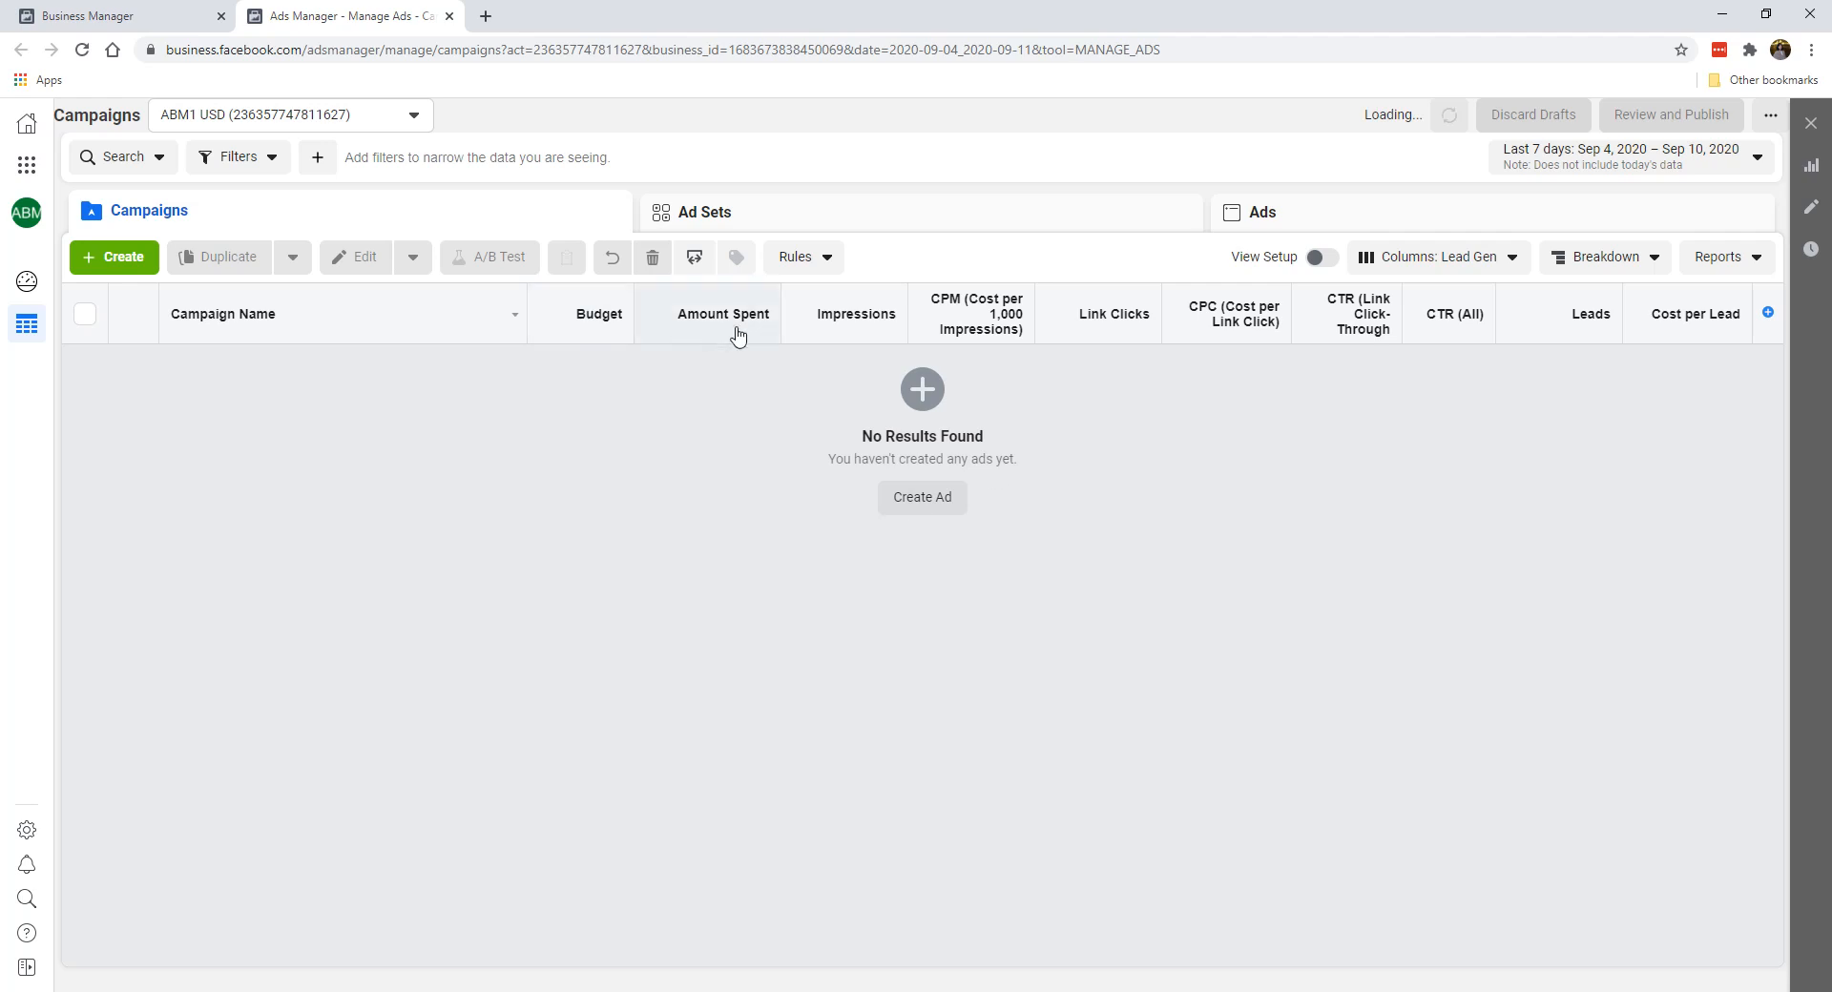
Set the Lead Gen column preset as the default for the campaigns table
{"action": "mouse_move", "coordinate": [982, 305]}
{"action": "mouse_move", "coordinate": [1357, 336]}
{"action": "left_click", "coordinate": [1469, 271]}
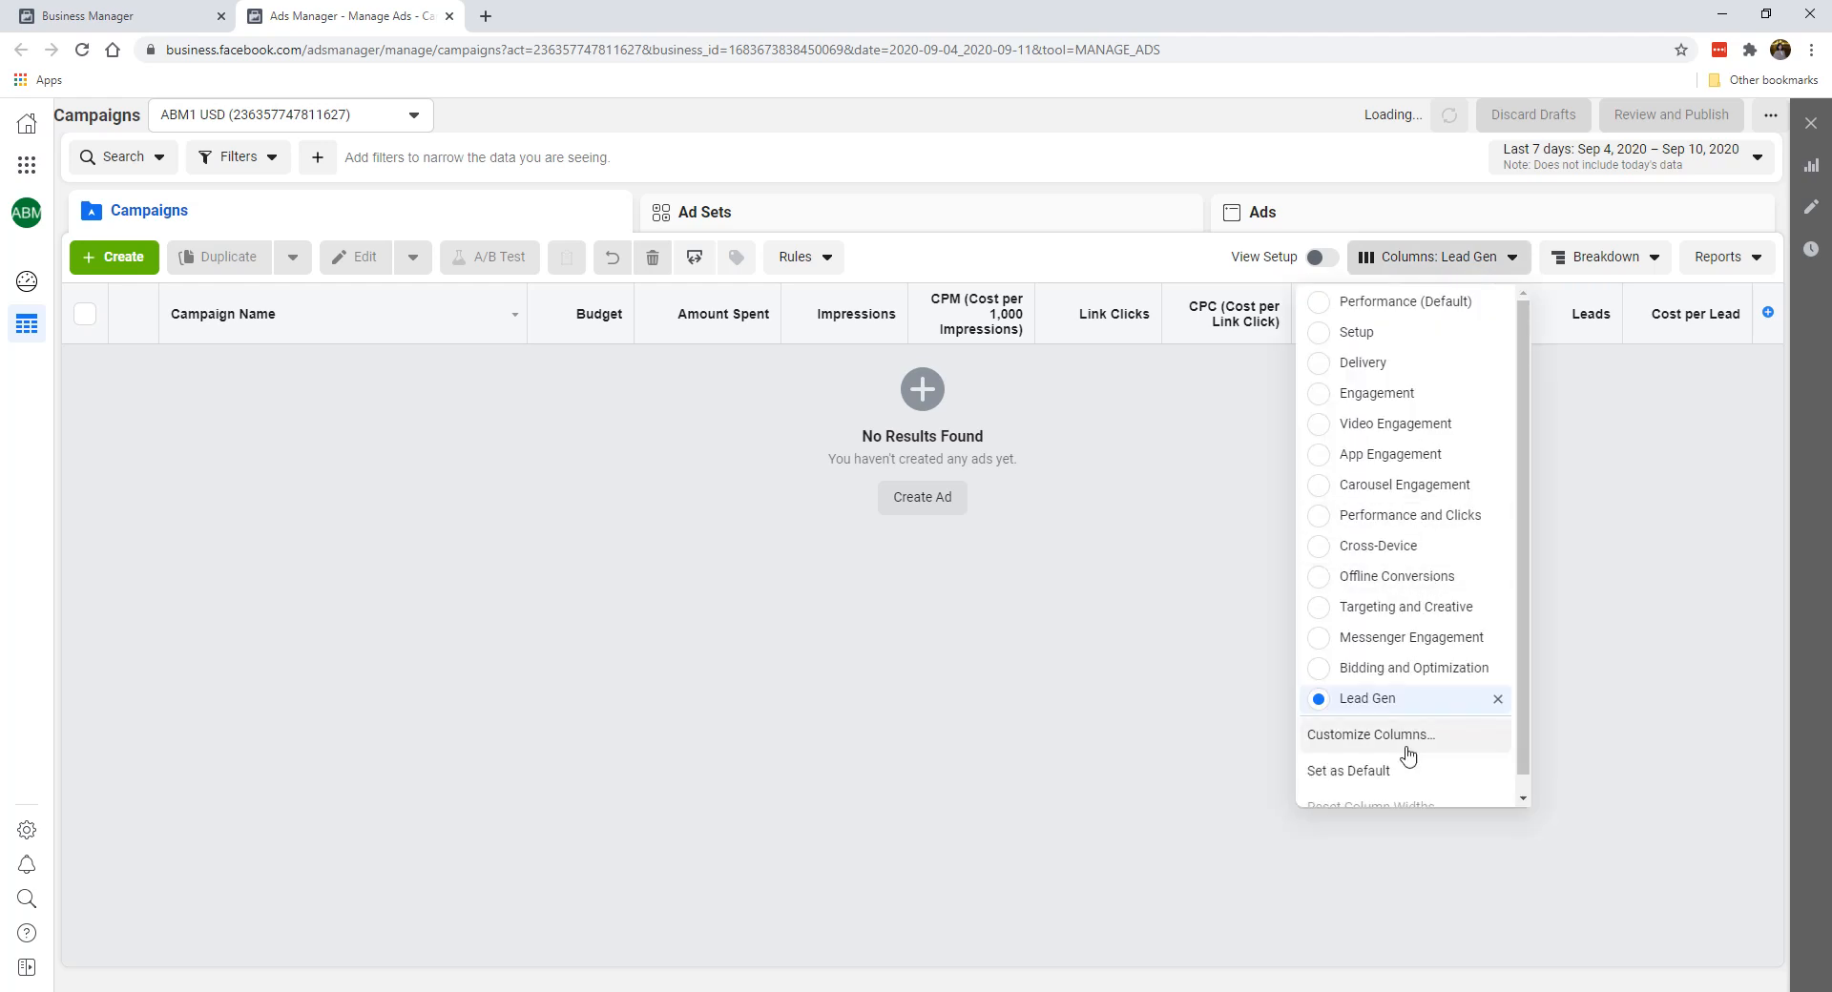
{"action": "scroll", "coordinate": [1408, 756], "scroll_direction": "down", "scroll_amount": 1}
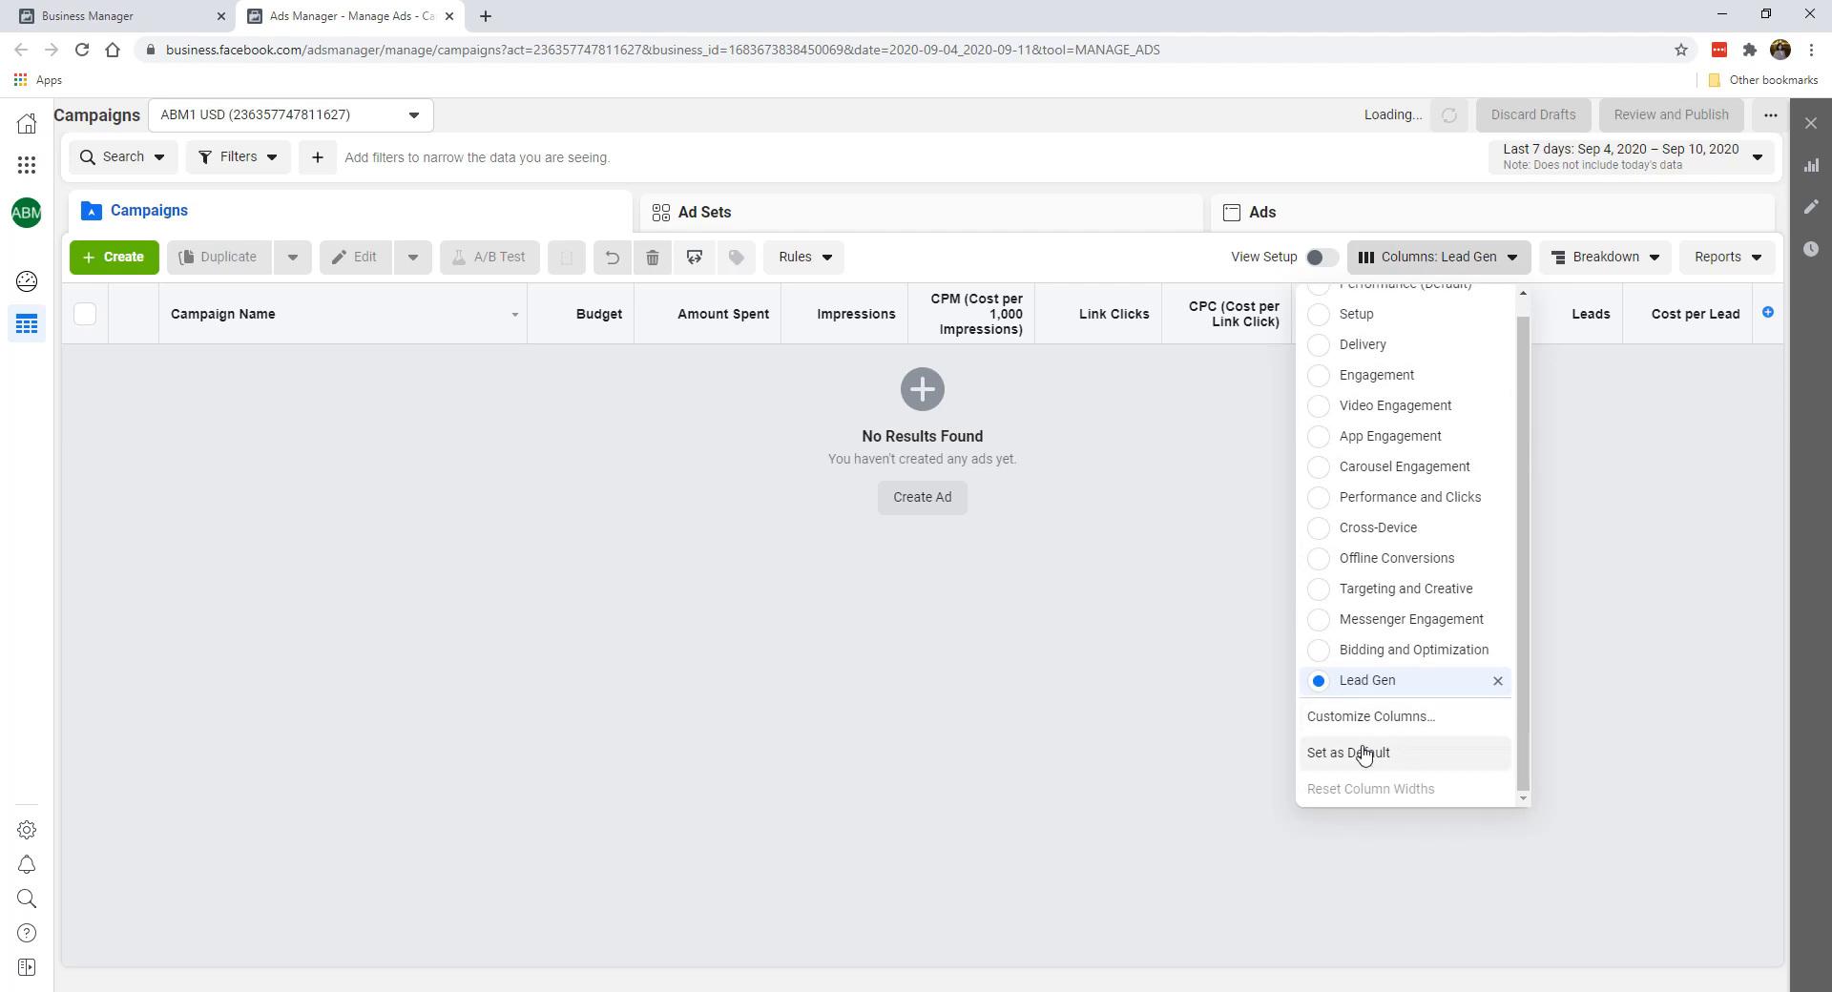
{"action": "left_click", "coordinate": [1370, 755]}
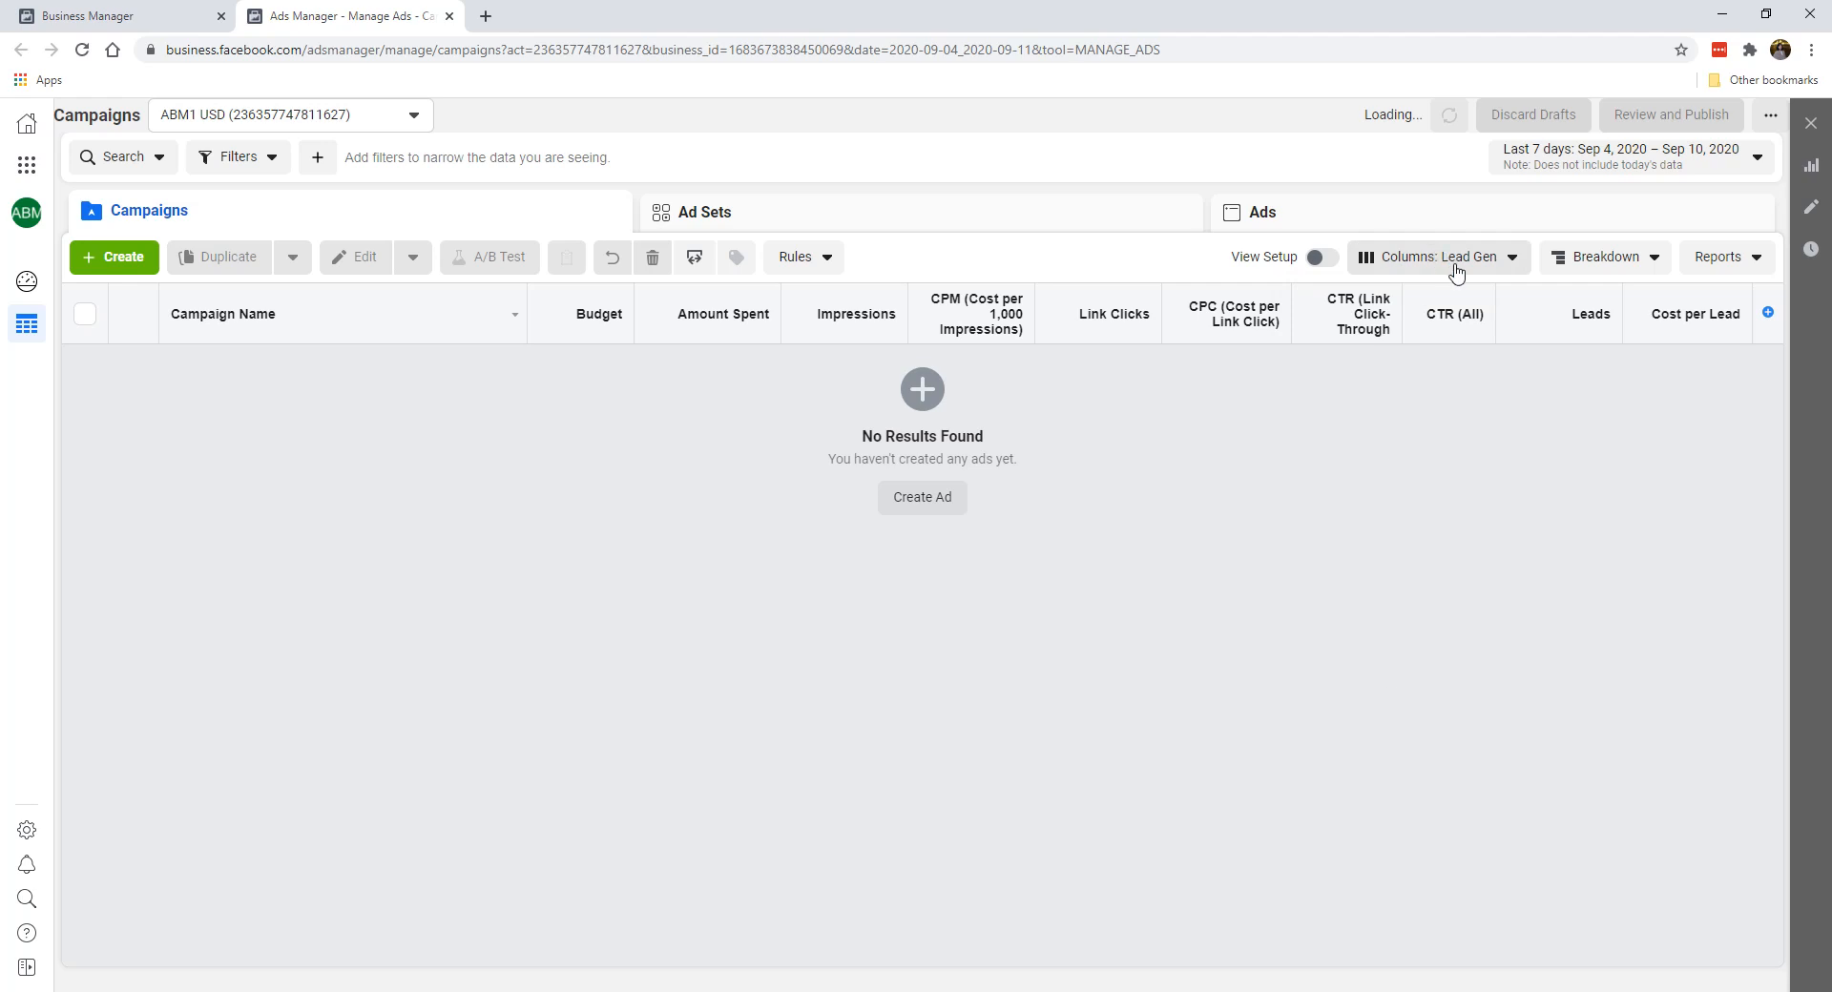
Reload the page and check which column preset is marked as the default
{"action": "left_click", "coordinate": [82, 50]}
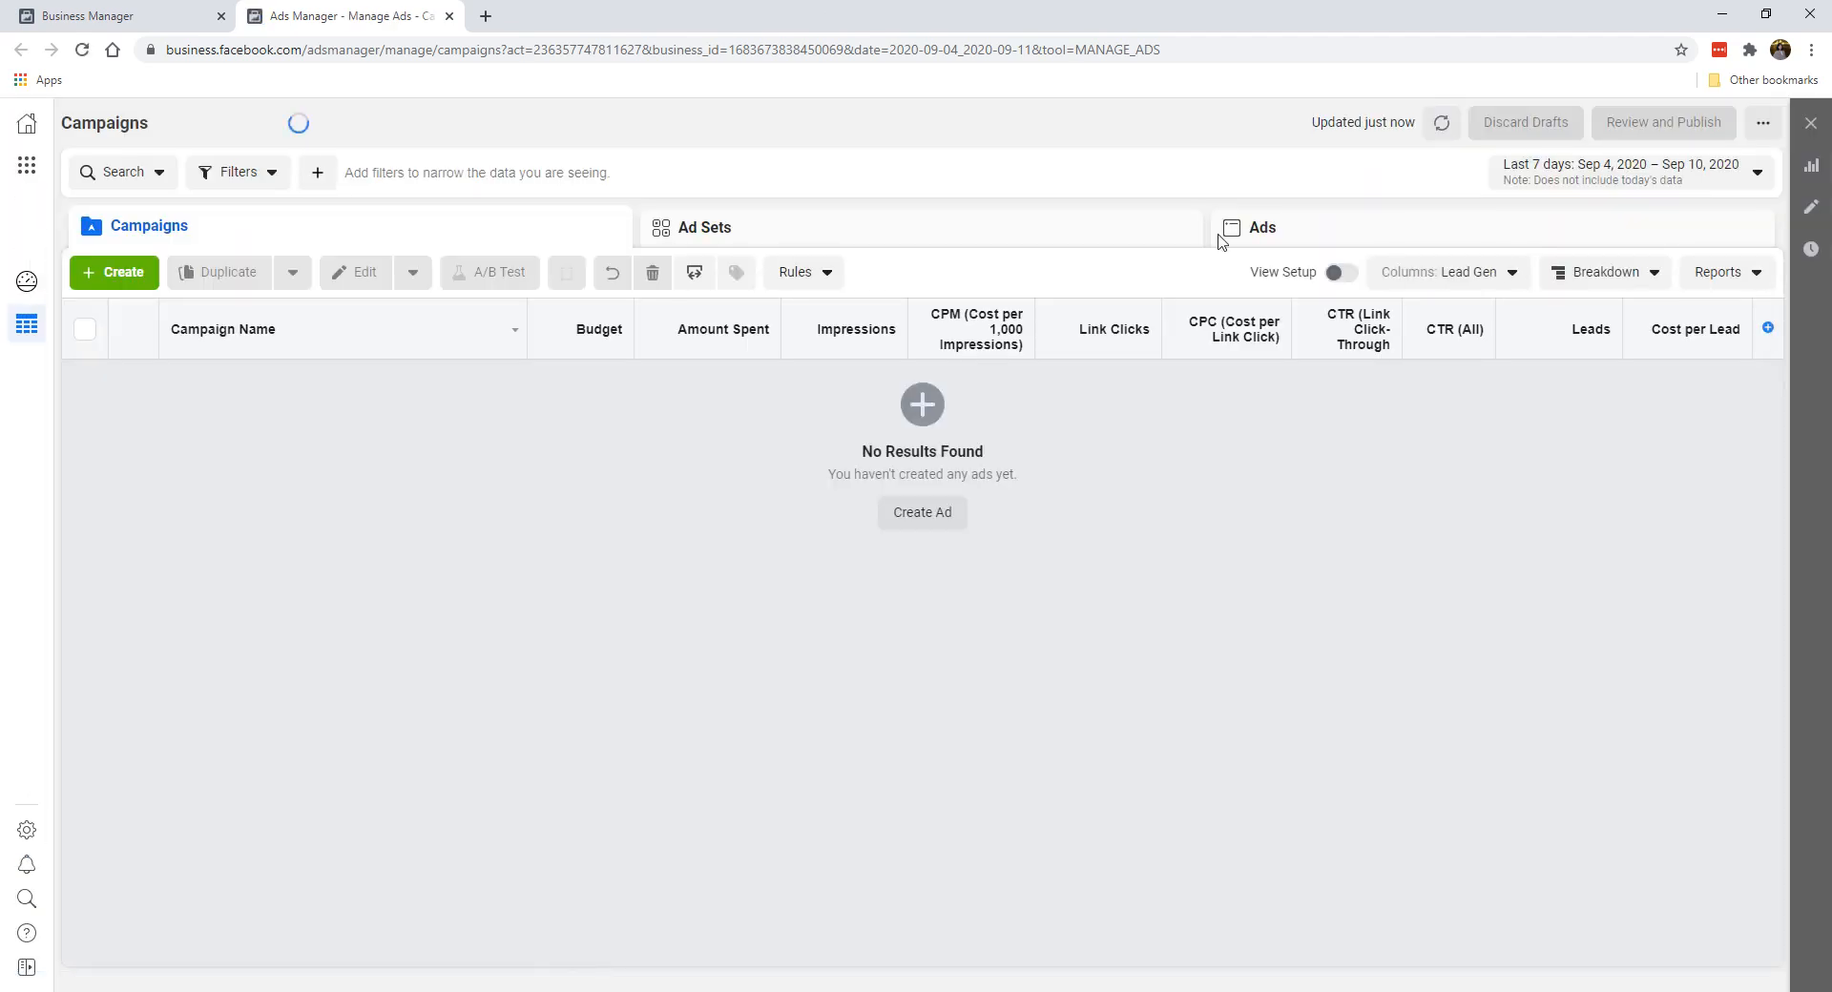
{"action": "left_click", "coordinate": [1497, 275]}
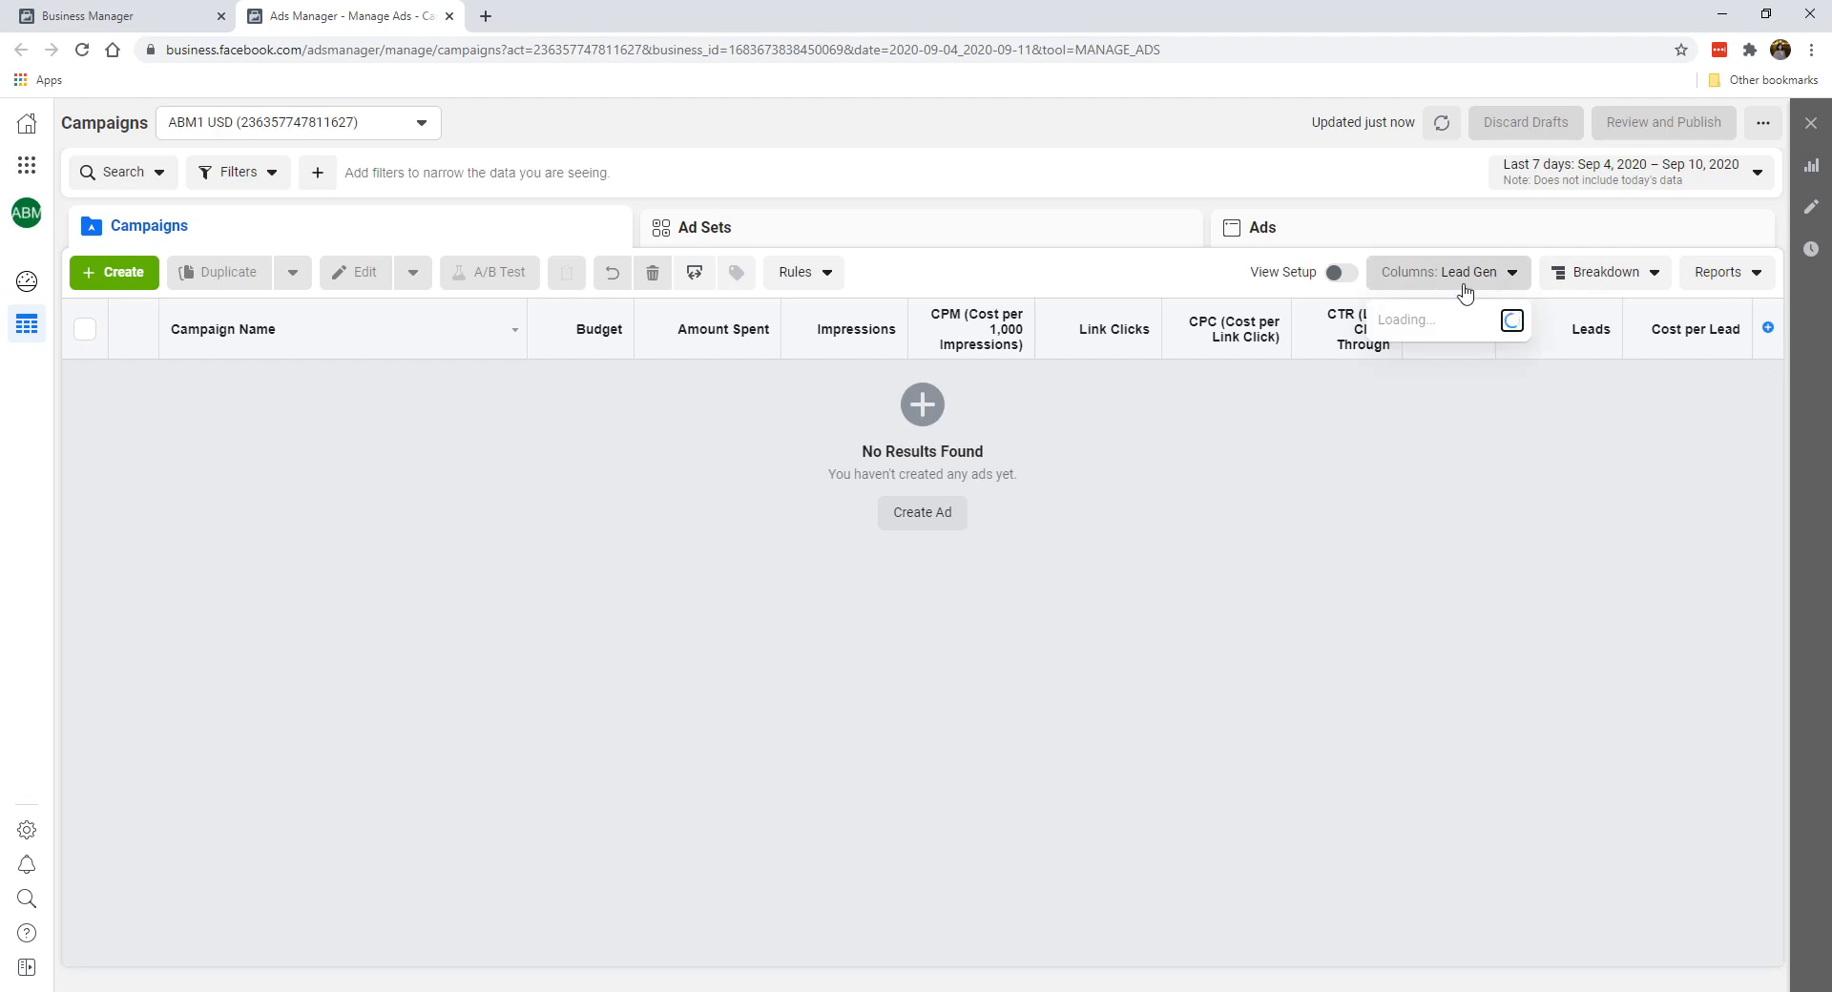
{"action": "left_click", "coordinate": [1452, 277]}
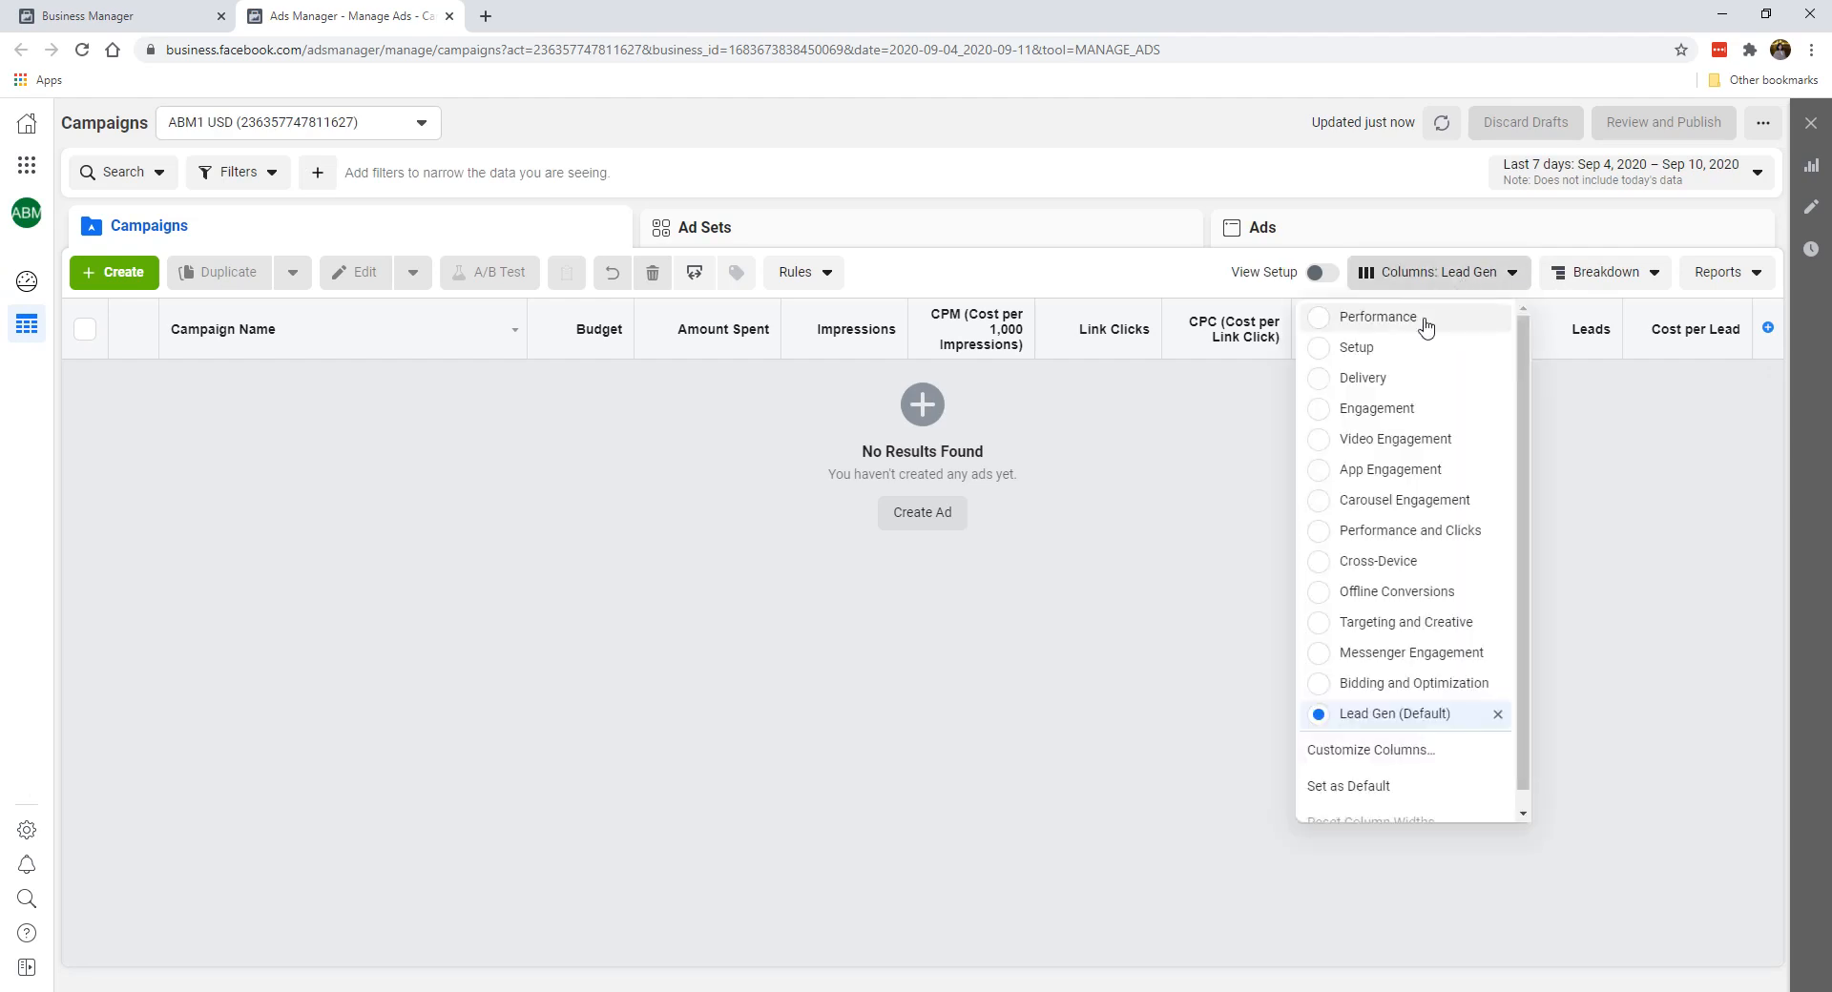
Switch the table to the Performance column preset and back to Lead Gen
{"action": "left_click", "coordinate": [1425, 327]}
{"action": "left_click", "coordinate": [1429, 275]}
{"action": "scroll", "coordinate": [1409, 456], "scroll_direction": "down", "scroll_amount": 1}
{"action": "left_click", "coordinate": [1387, 697]}
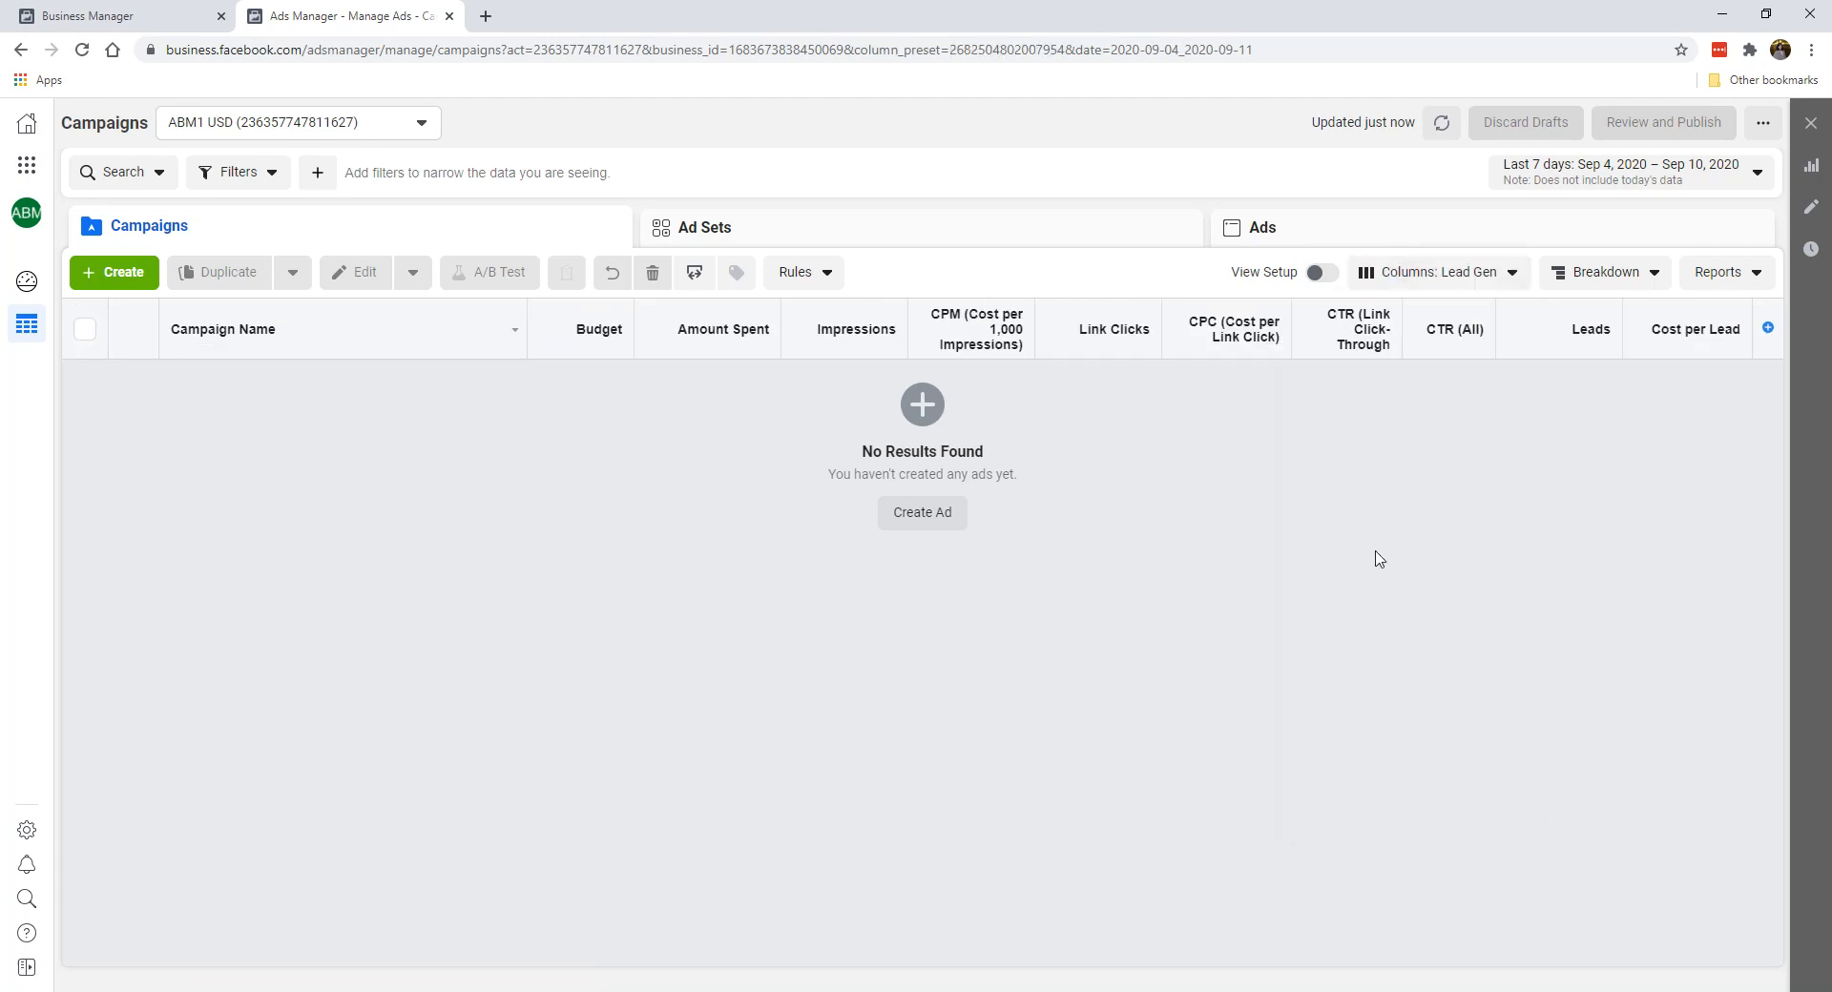
Reopen the column customization for the Lead Gen preset, review its selected columns, and close it without changes
{"action": "left_click", "coordinate": [1438, 283]}
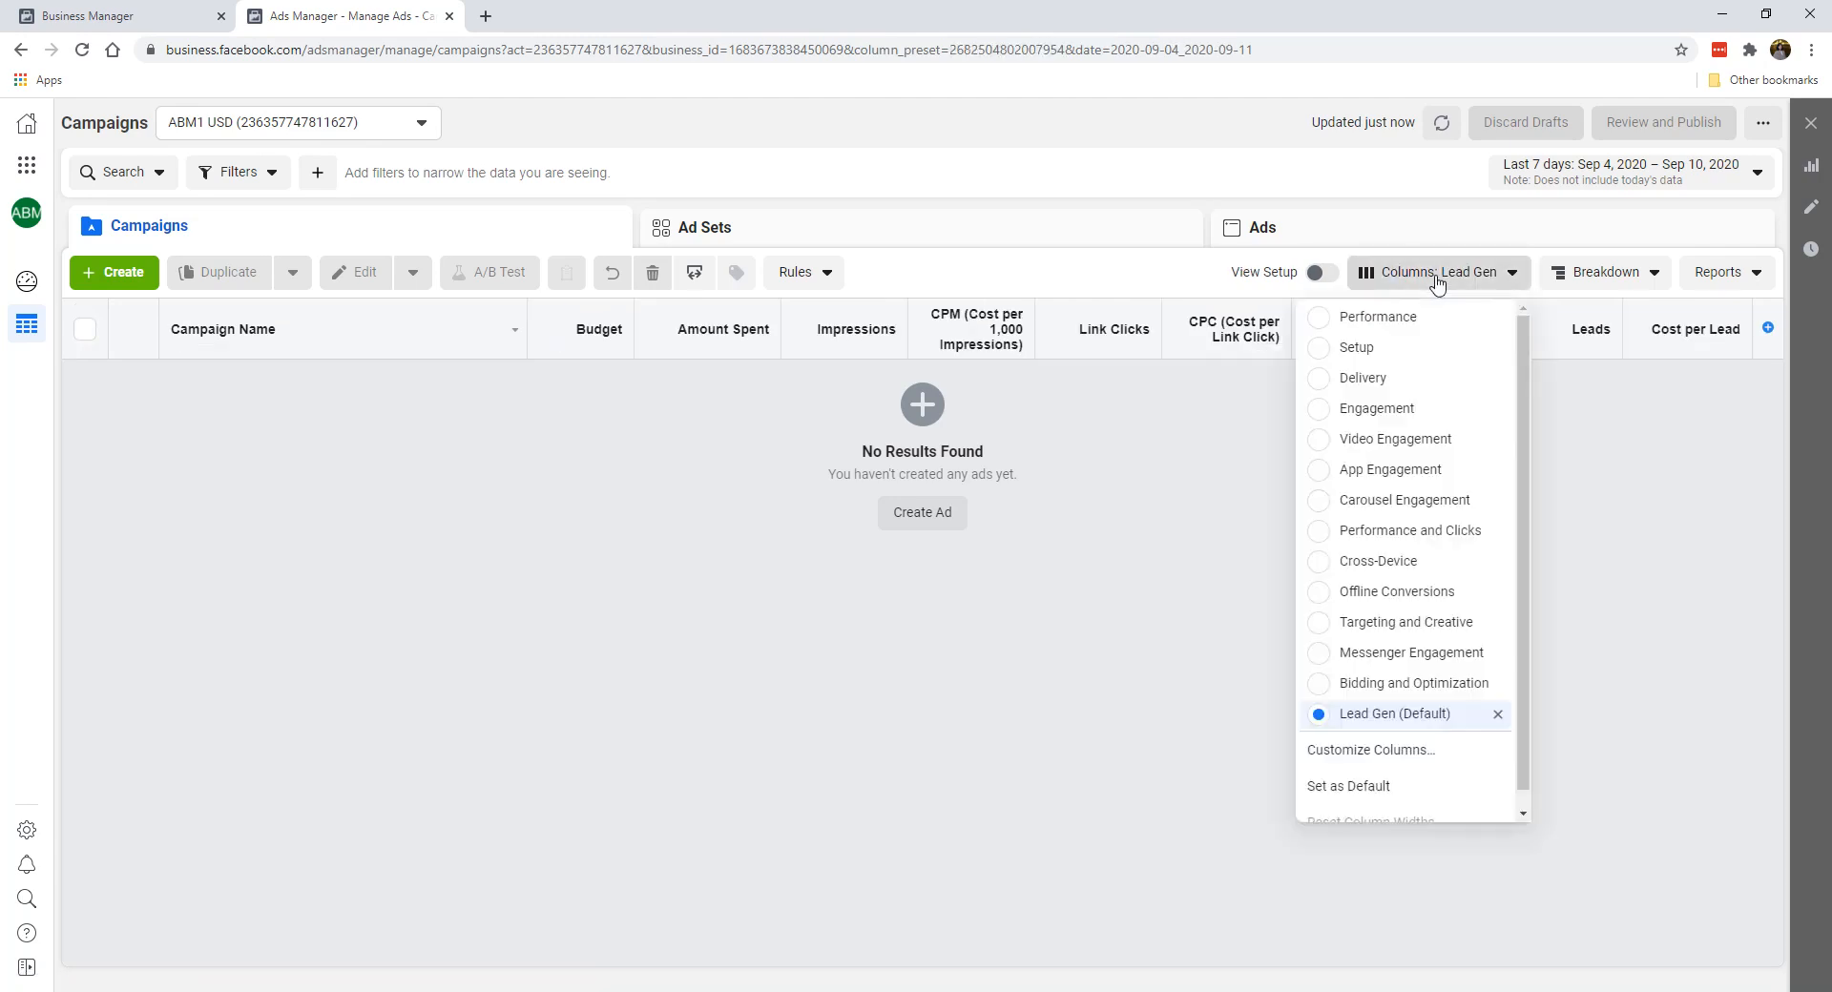
{"action": "scroll", "coordinate": [1412, 558], "scroll_direction": "down", "scroll_amount": 1}
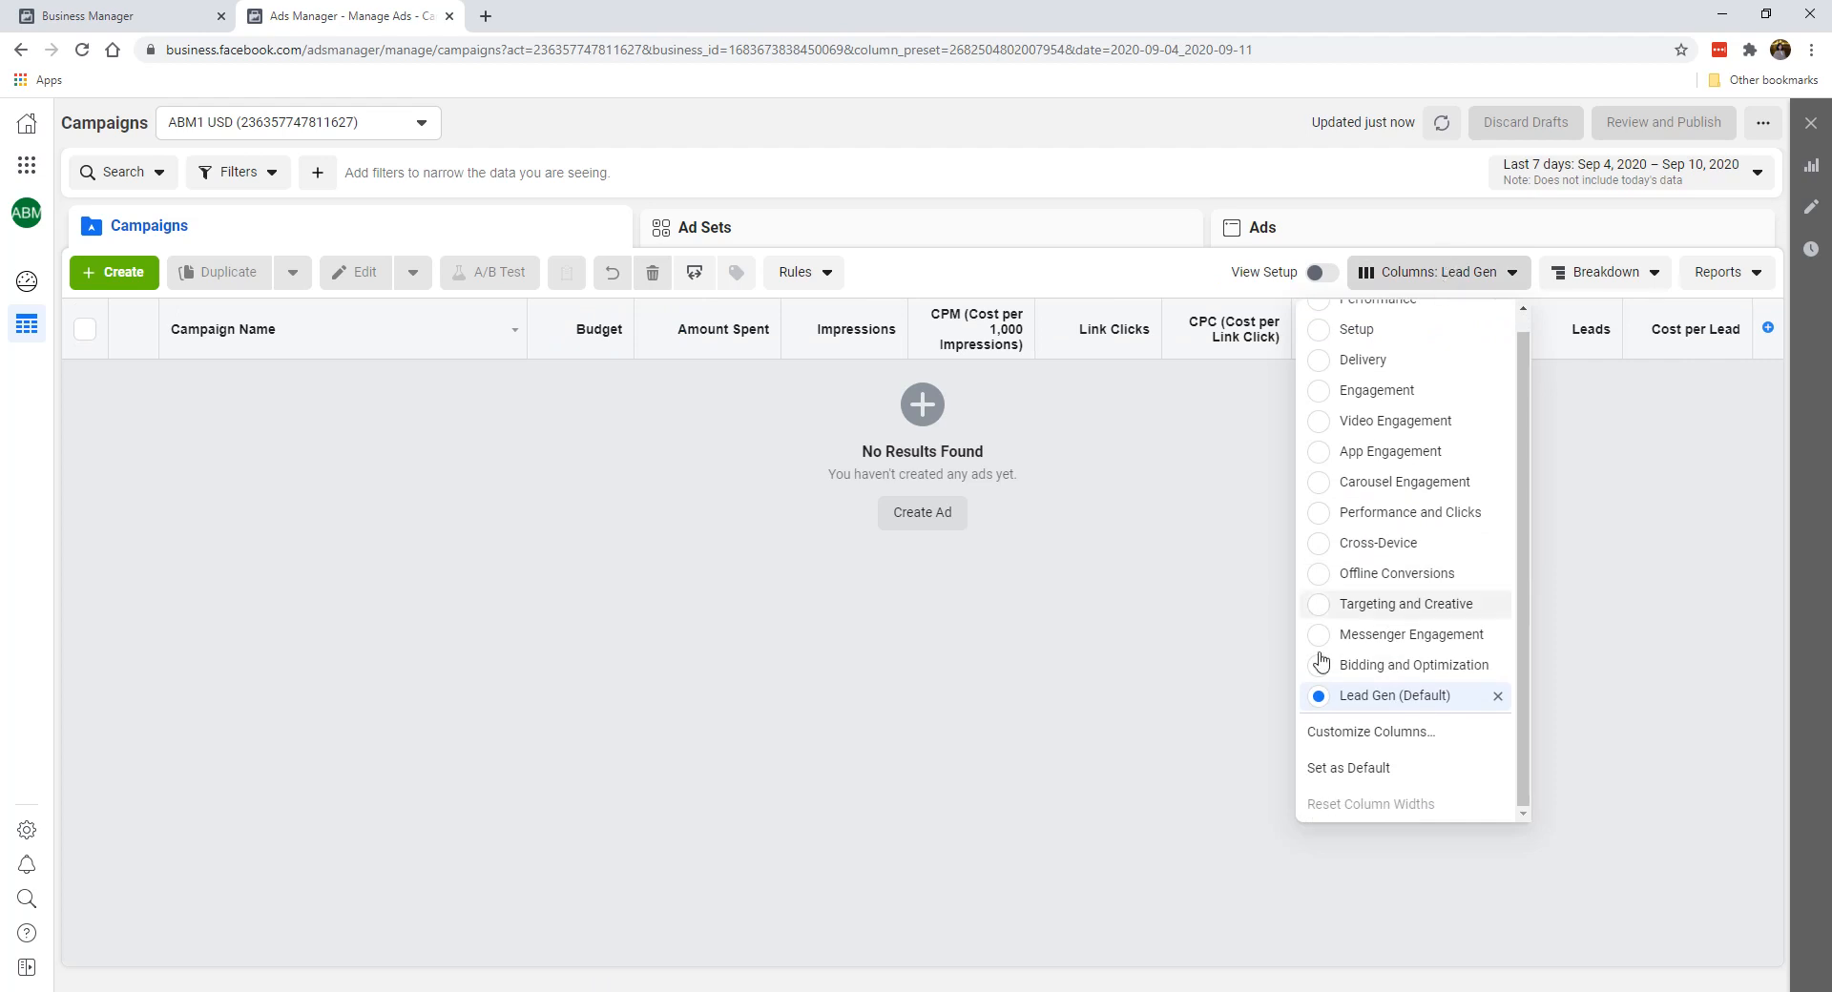
{"action": "left_click", "coordinate": [1341, 732]}
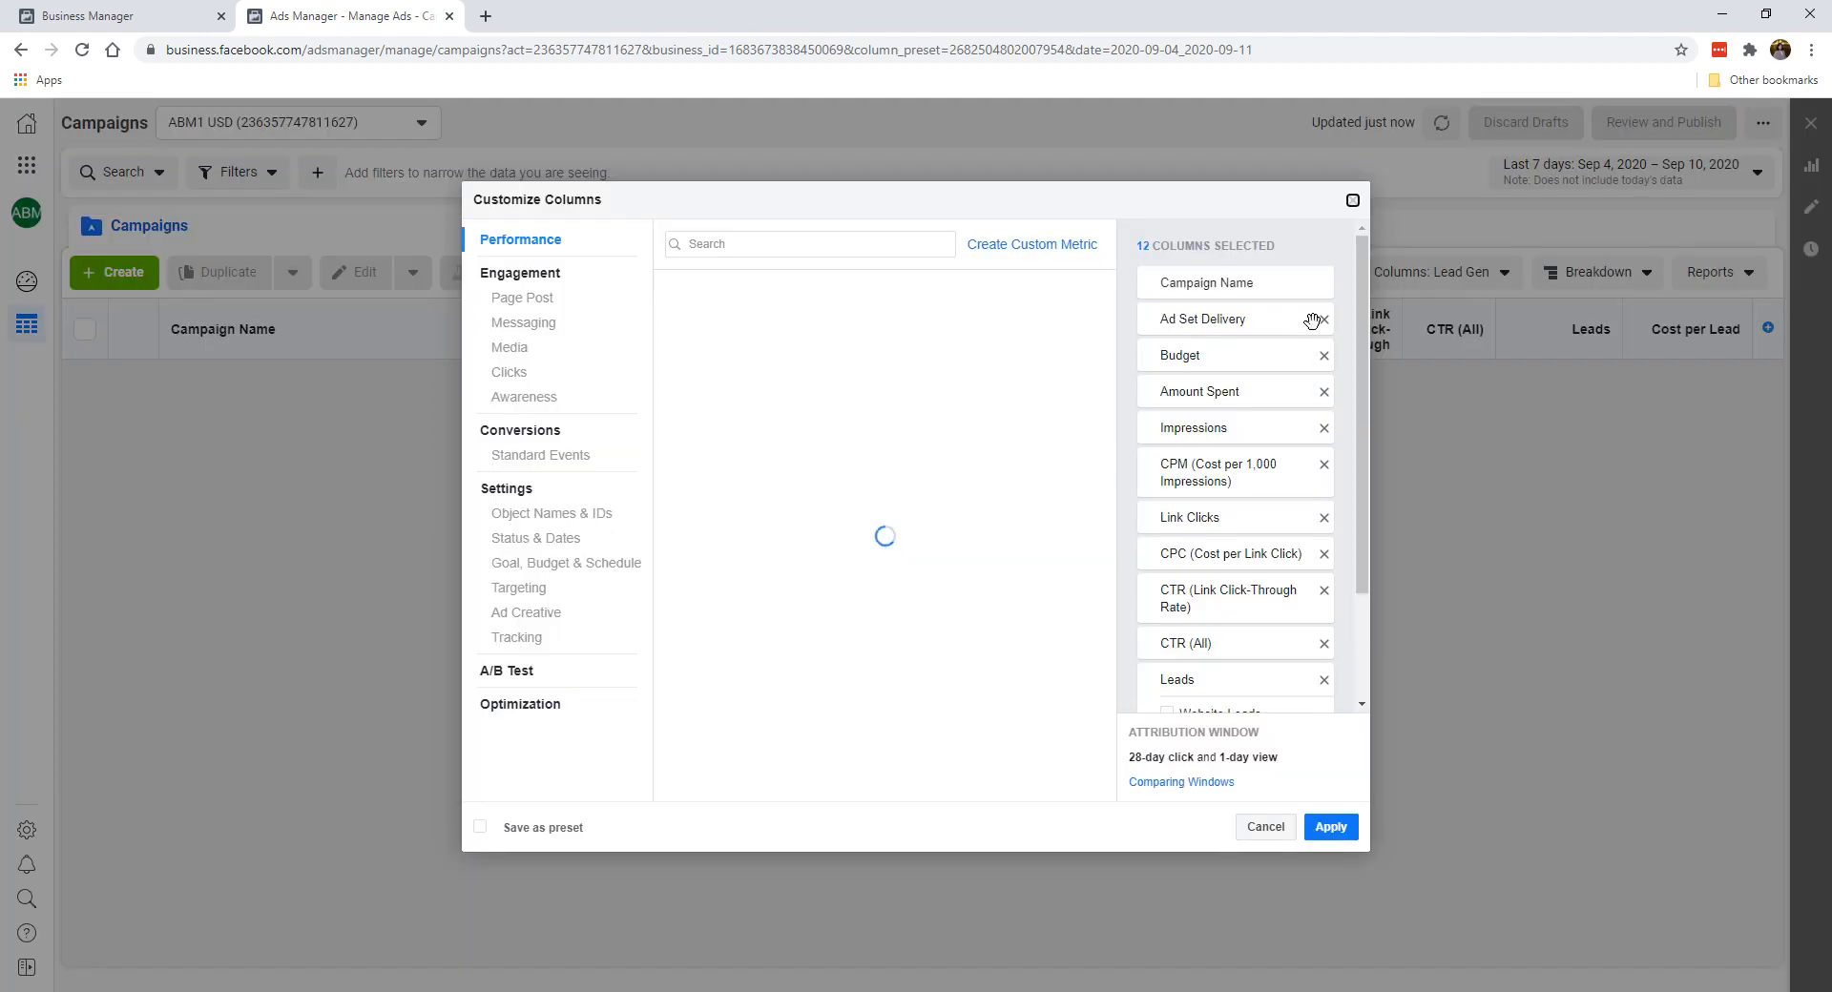
{"action": "scroll", "coordinate": [1221, 463], "scroll_direction": "down", "scroll_amount": 2}
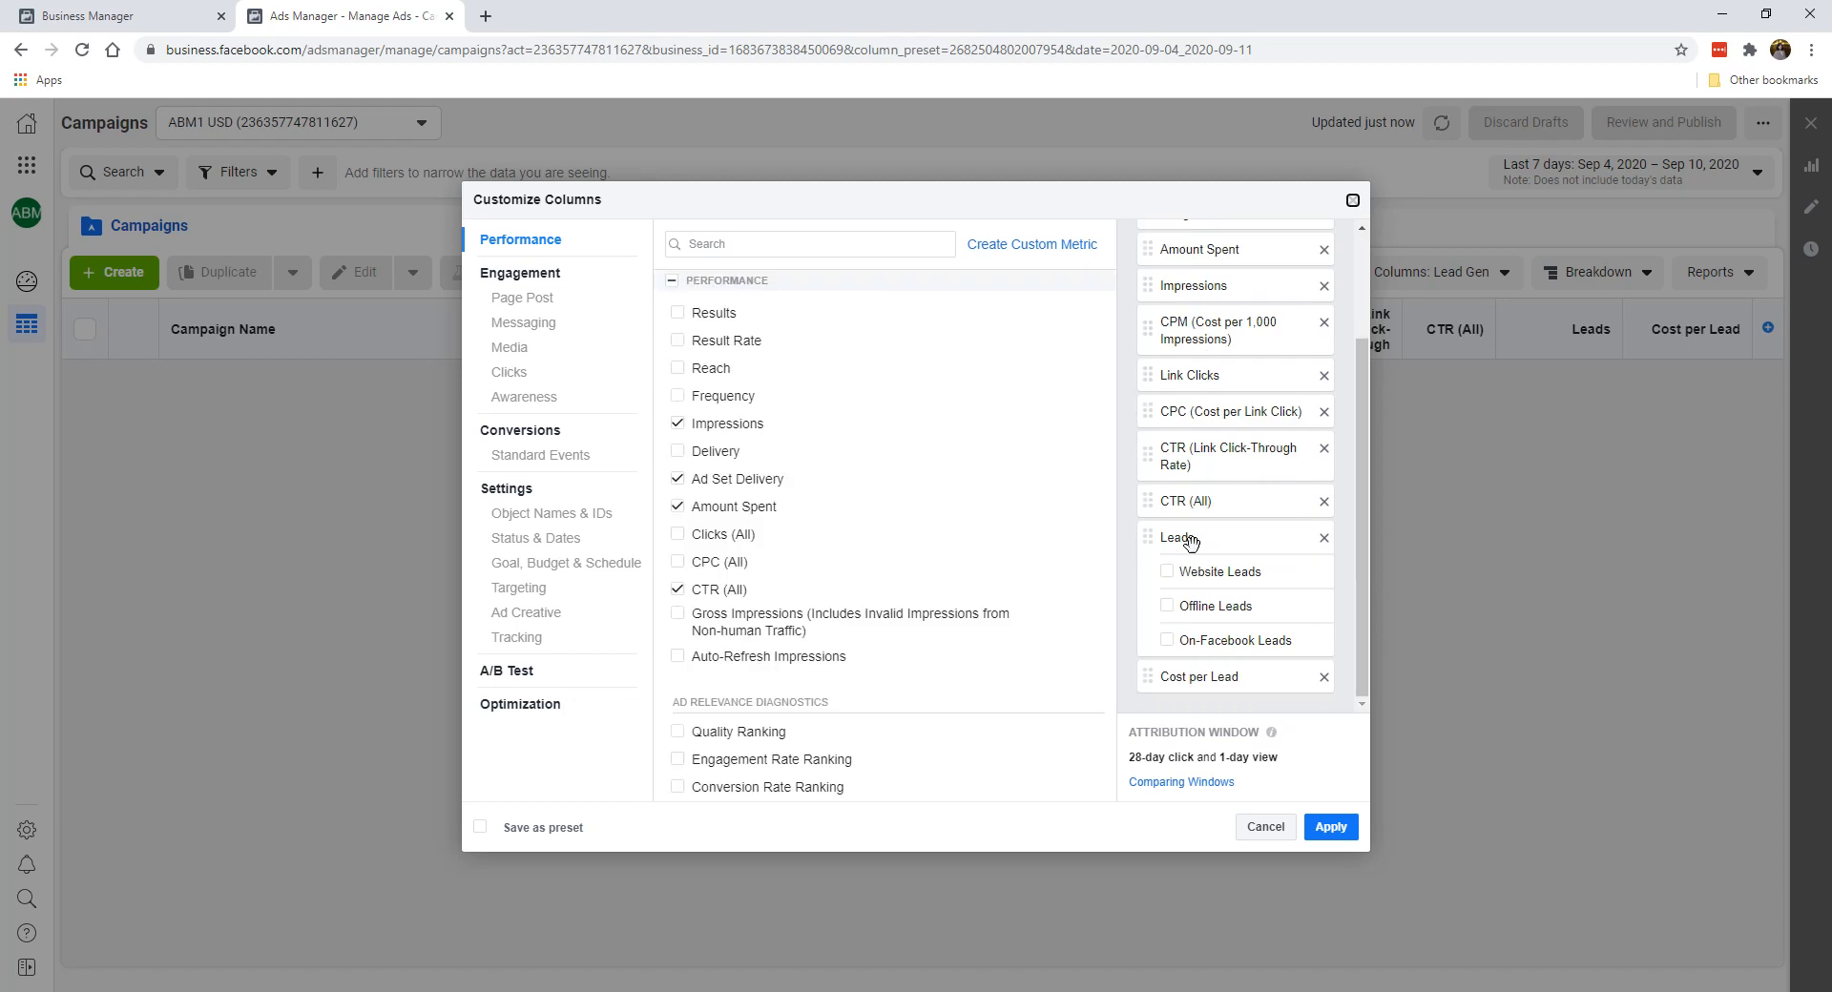
{"action": "scroll", "coordinate": [1208, 374], "scroll_direction": "up", "scroll_amount": 2}
{"action": "scroll", "coordinate": [1198, 477], "scroll_direction": "down", "scroll_amount": 3}
{"action": "left_click", "coordinate": [1352, 200]}
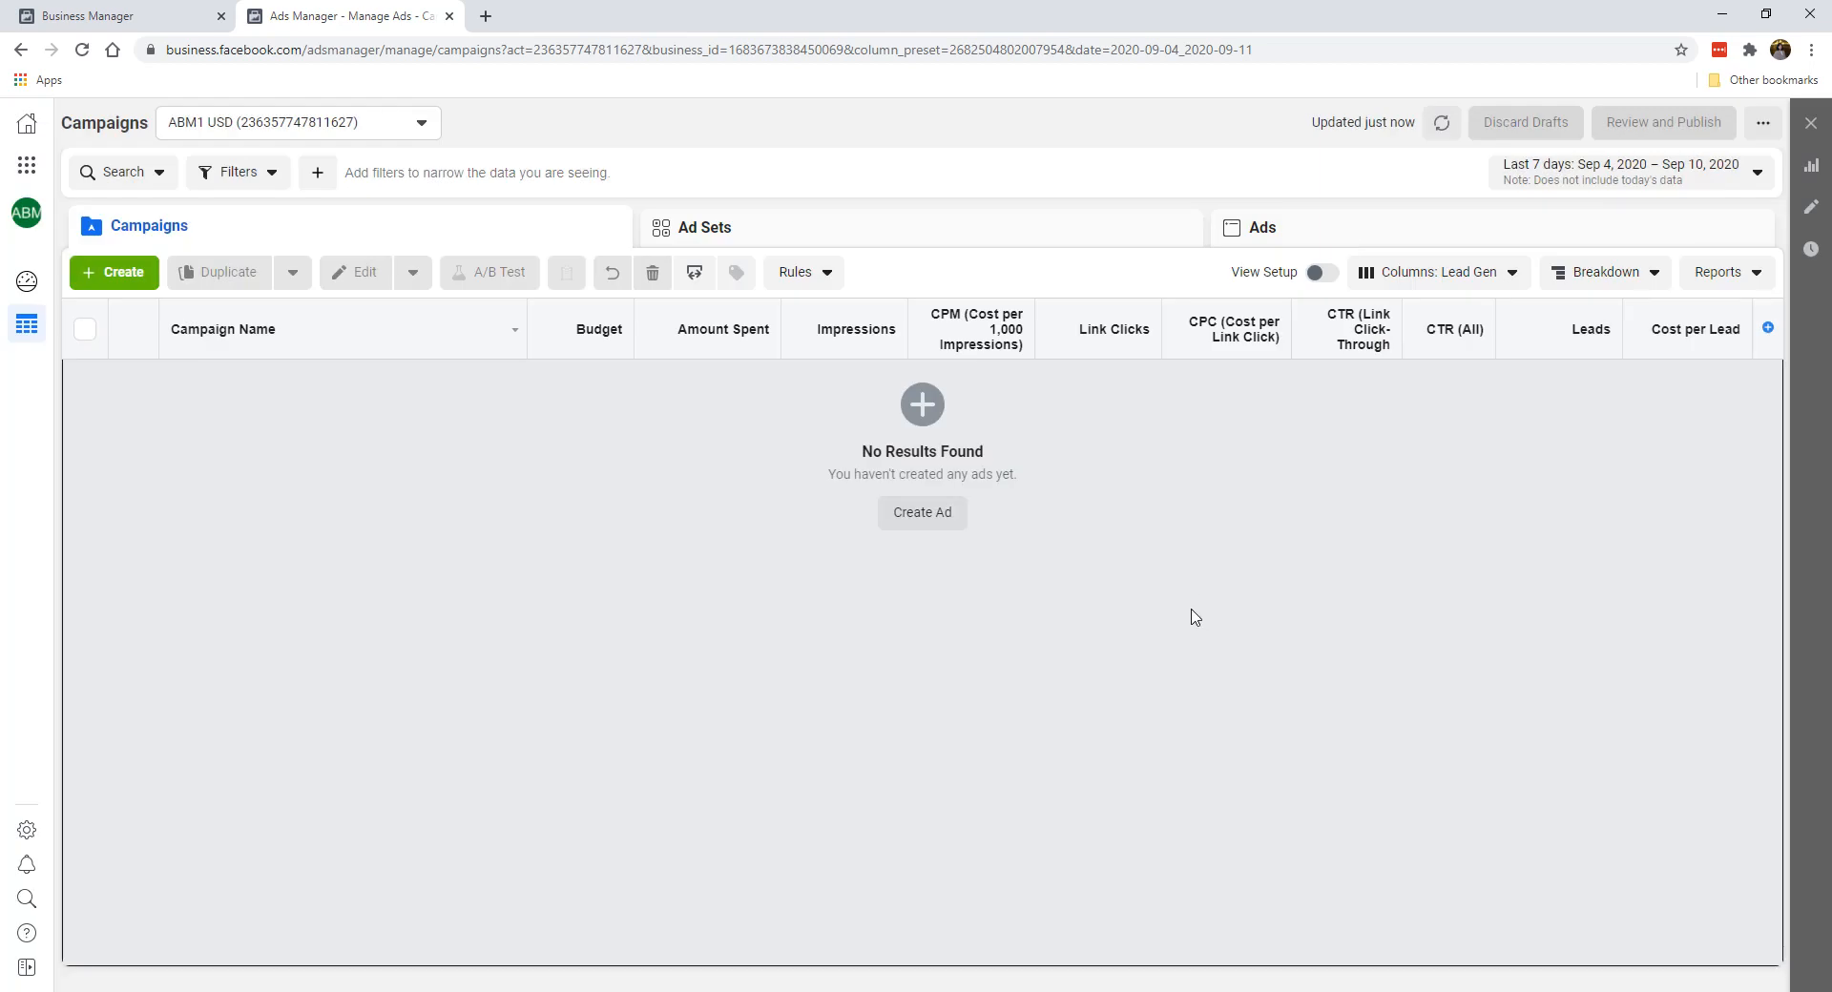